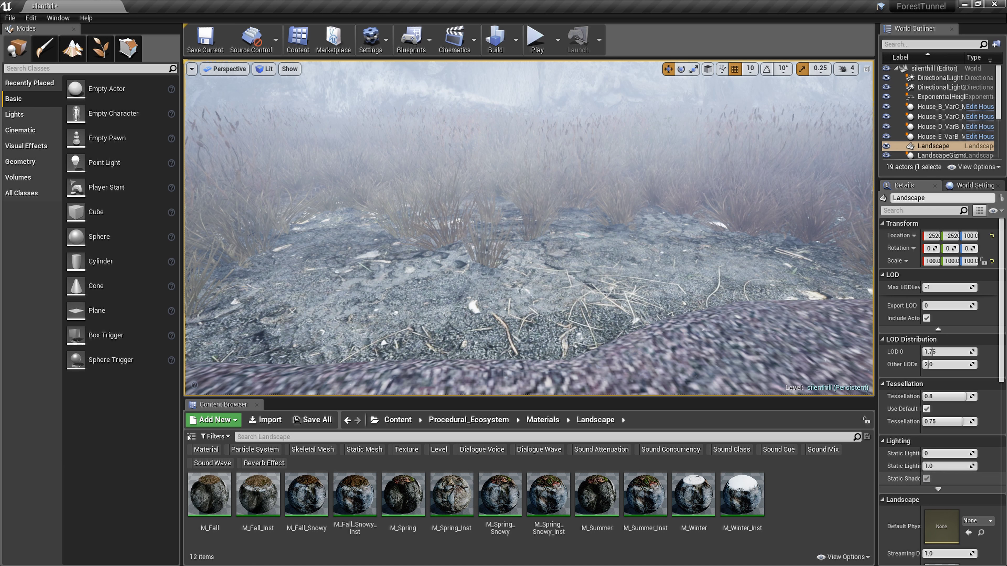
# Drag M_Winter_Inst from the Content Browser onto the Landscape Material slot
pyautogui.scroll(-3, 940, 357)
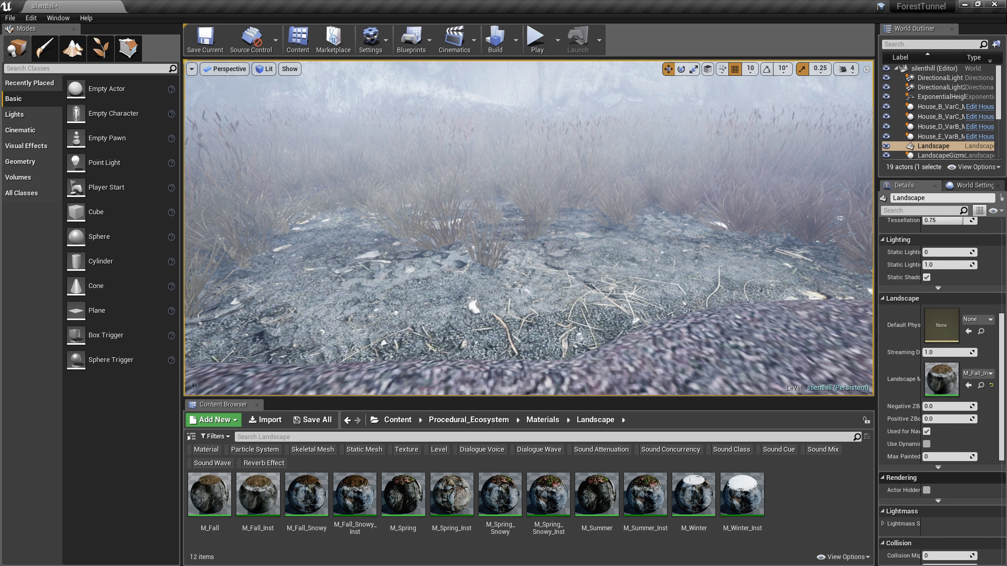
pyautogui.click(742, 496)
pyautogui.moveTo(741, 495); pyautogui.dragTo(955, 392)
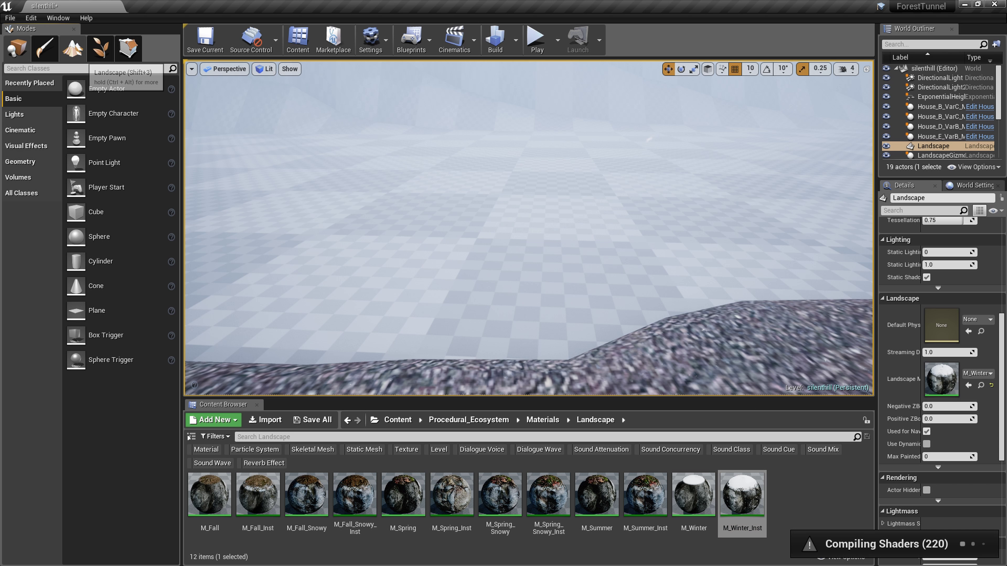
# Switch to Landscape mode to list the Grass_plane, Global_ground_a and other paint layers
pyautogui.click(72, 48)
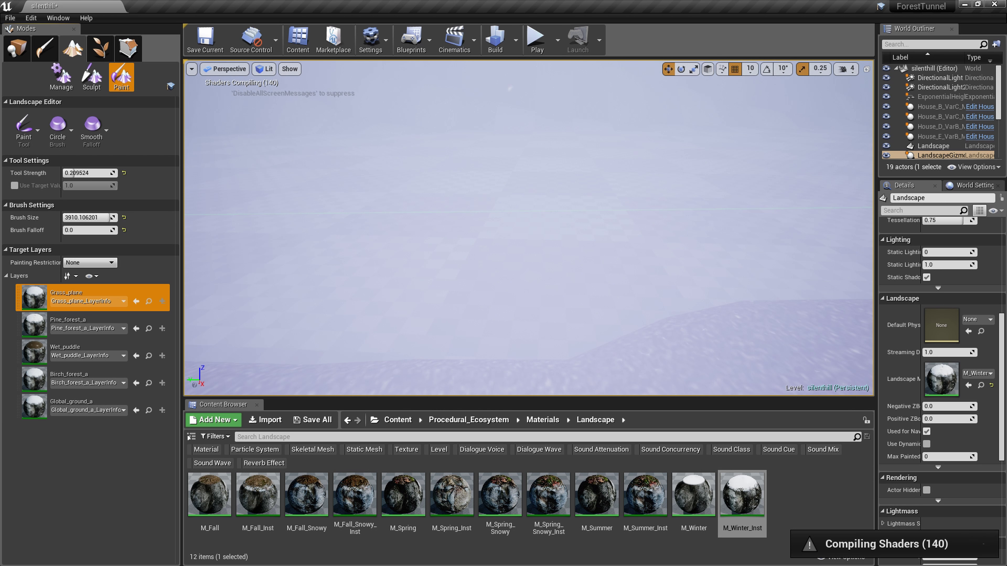
# Return to Place mode so the level renders with snowy road edges and hillsides
pyautogui.click(17, 47)
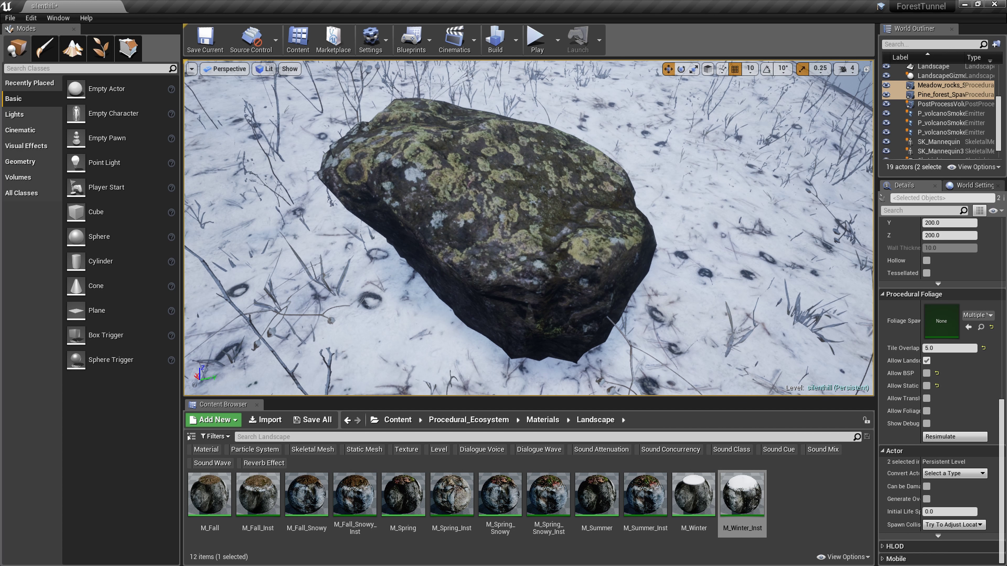
# In Foliage mode, select FT_rock_8 to show its SM_forest_rock_11 mesh and density settings
pyautogui.click(100, 48)
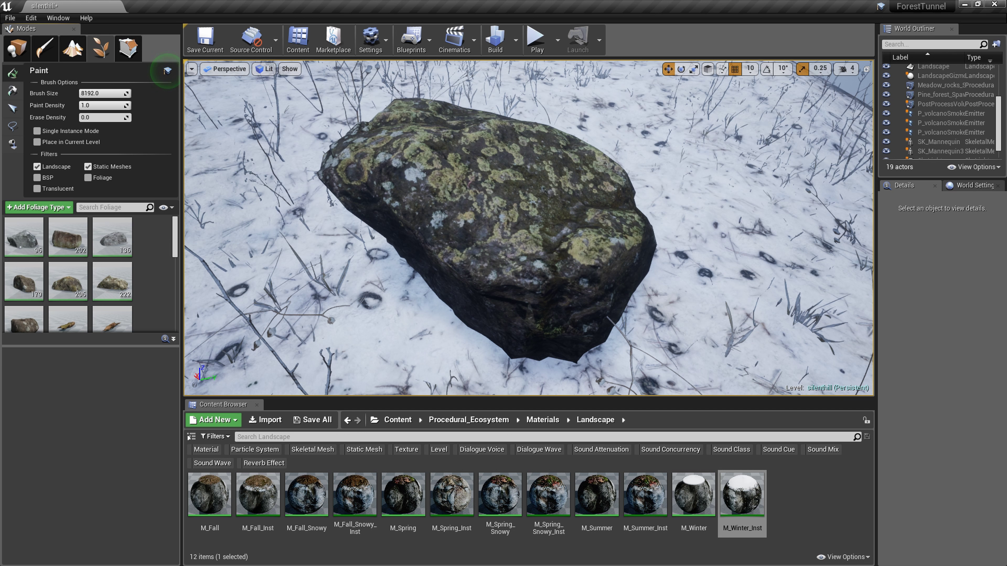
pyautogui.scroll(-10, 87, 274)
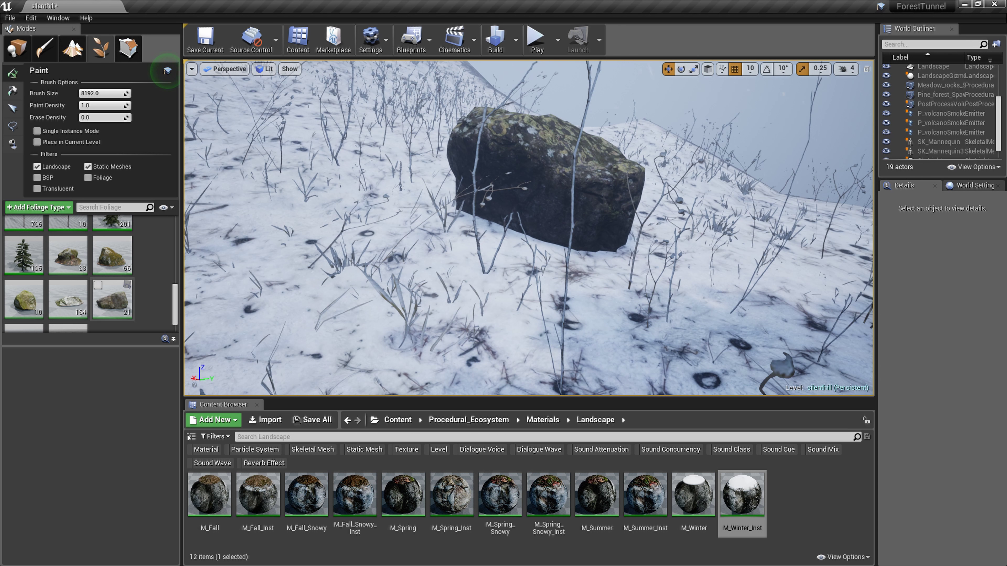
pyautogui.scroll(-1, 131, 303)
pyautogui.click(68, 309)
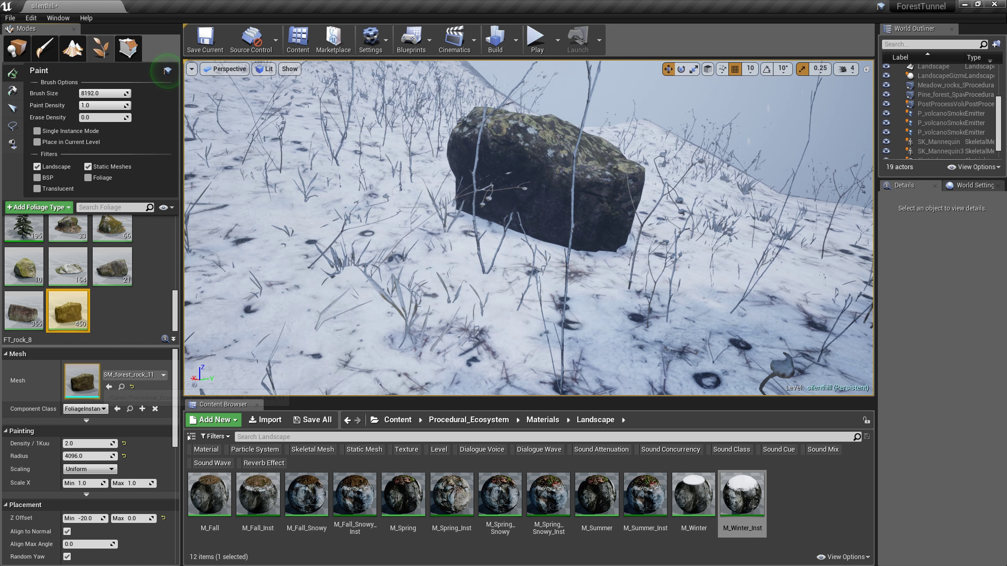
# Open SM_forest_rock_11 in the Static Mesh Editor from the foliage Mesh thumbnail
pyautogui.doubleClick(82, 381)
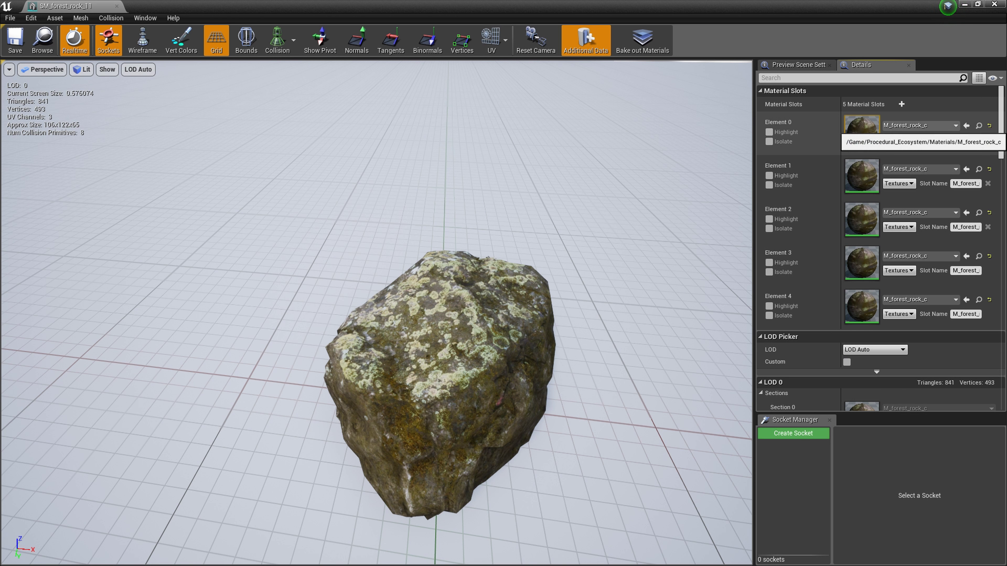
# Open M_forest_rock_c from Element 0 and zoom and pan its node graph
pyautogui.doubleClick(861, 132)
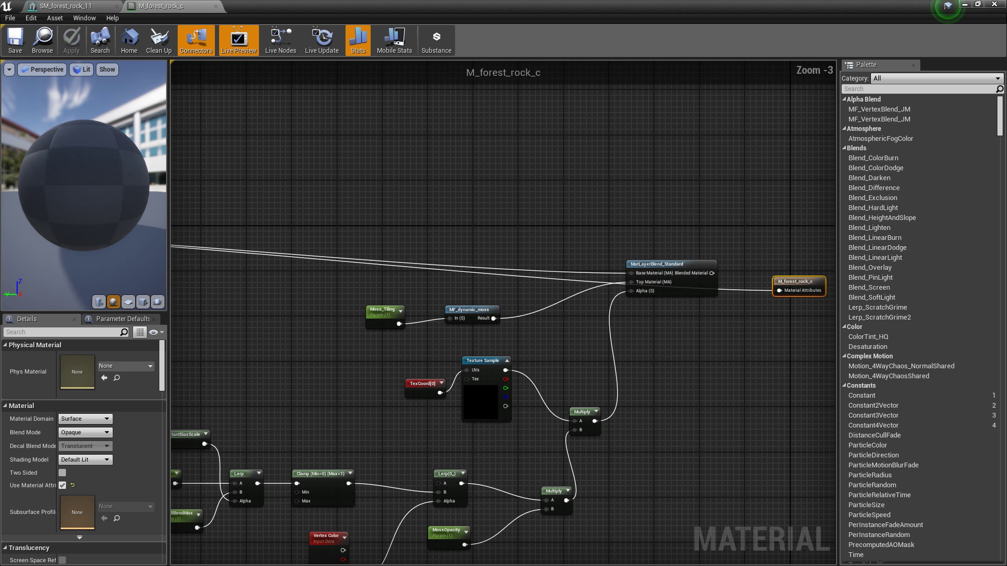
pyautogui.scroll(3, 430, 265)
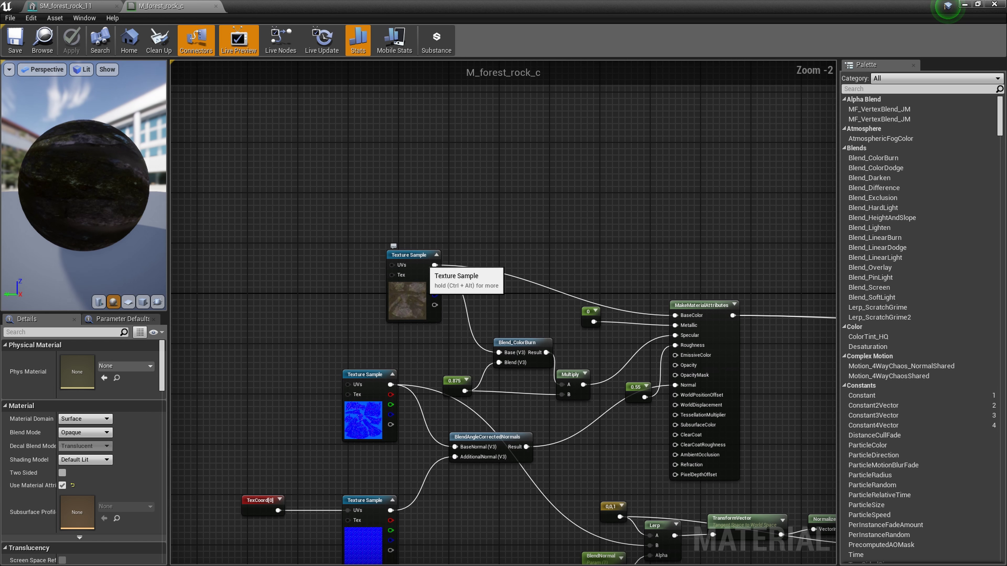
pyautogui.moveTo(432, 264)
pyautogui.mouseDown(button='right')
pyautogui.moveTo(298, 194)
pyautogui.moveTo(305, 223)
pyautogui.mouseUp(button='right')
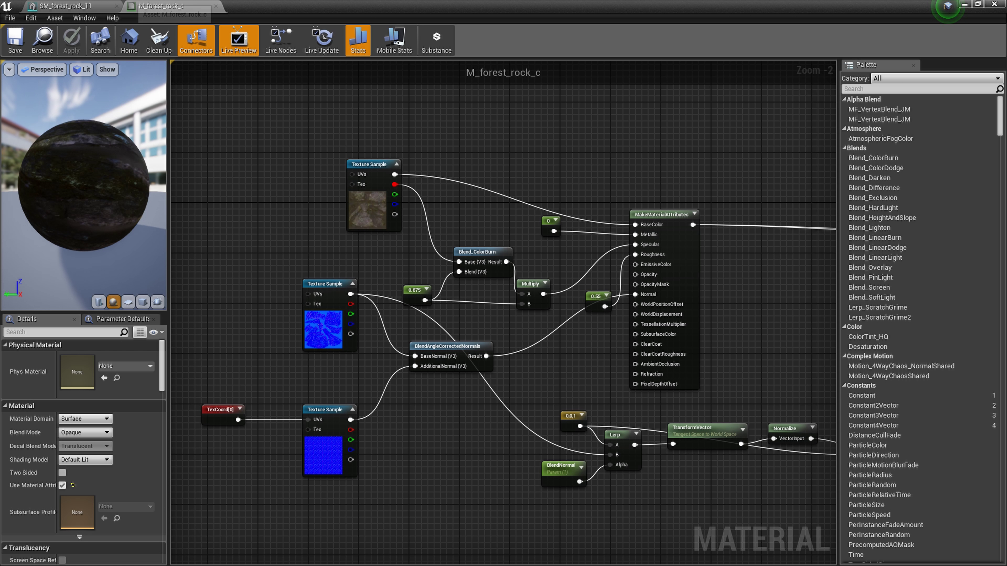
# Close the Material Editor and apply M_forest_rock_c_winter from Materials to the rock mesh
pyautogui.moveTo(267, 7); pyautogui.dragTo(410, 91)
pyautogui.click(661, 88)
pyautogui.click(542, 419)
pyautogui.moveTo(548, 501); pyautogui.dragTo(547, 179)
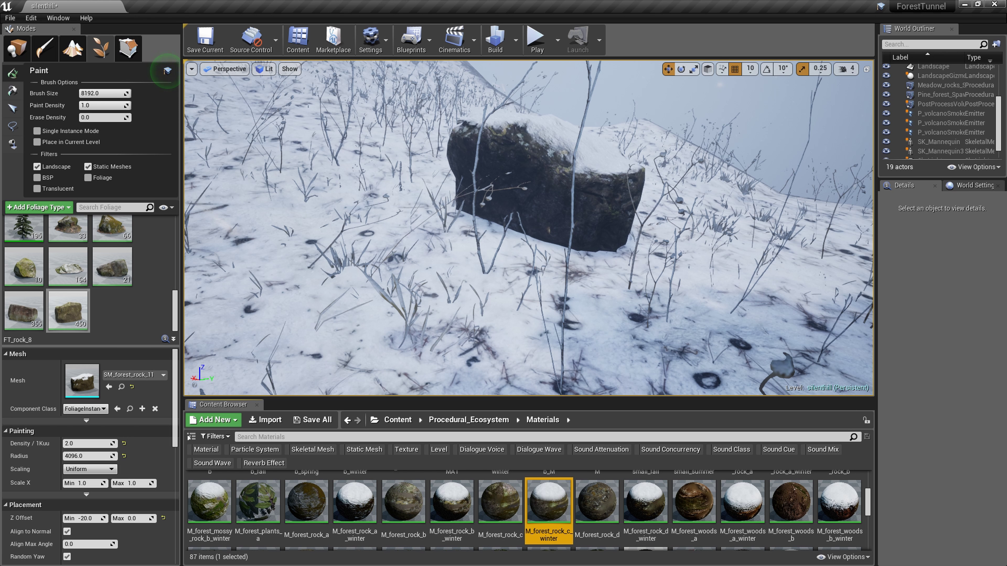
# Return to the level view showing SM_forest_rock_11 snow-capped with shaders compiled
pyautogui.click(167, 70)
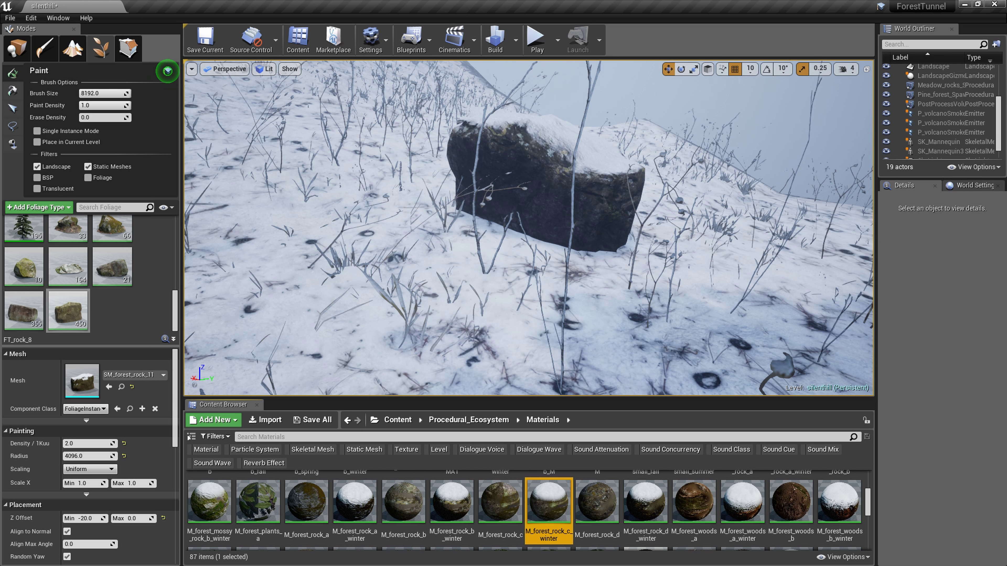
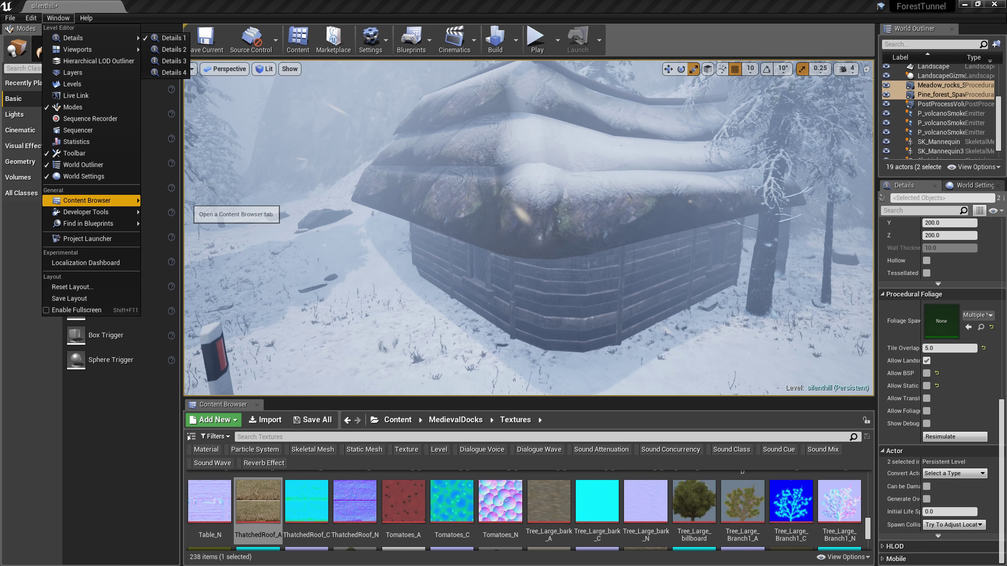
# Open Content Browser 2 from the Window menu and move the floating browser aside
pyautogui.moveTo(159, 200)
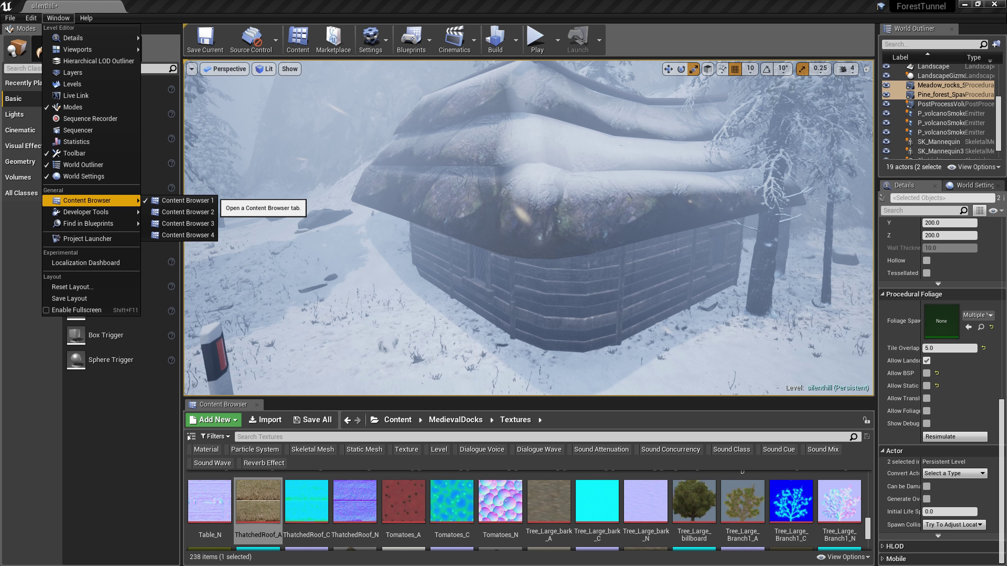
pyautogui.click(198, 213)
pyautogui.moveTo(301, 138); pyautogui.dragTo(409, 138)
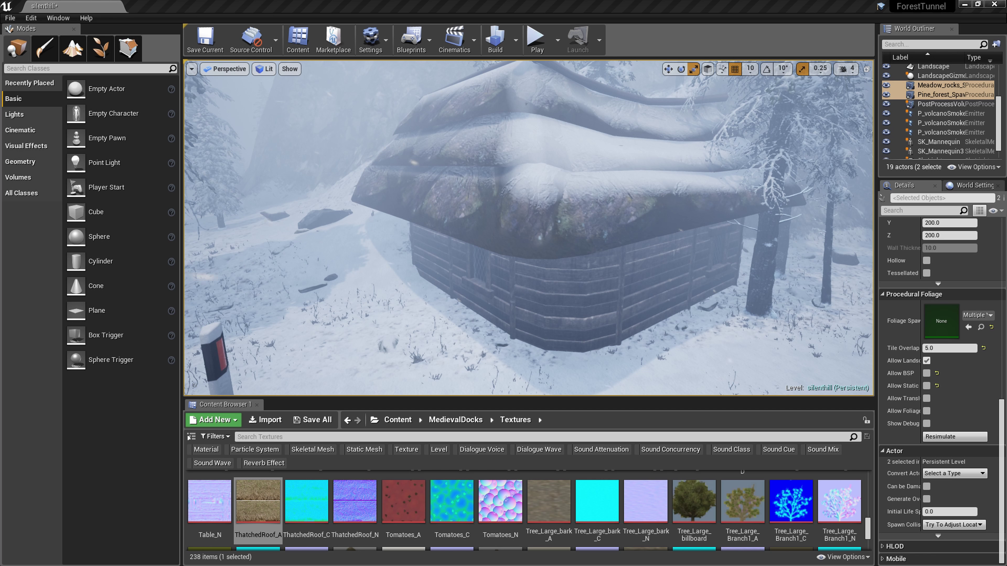
pyautogui.moveTo(258, 501)
pyautogui.click(258, 501)
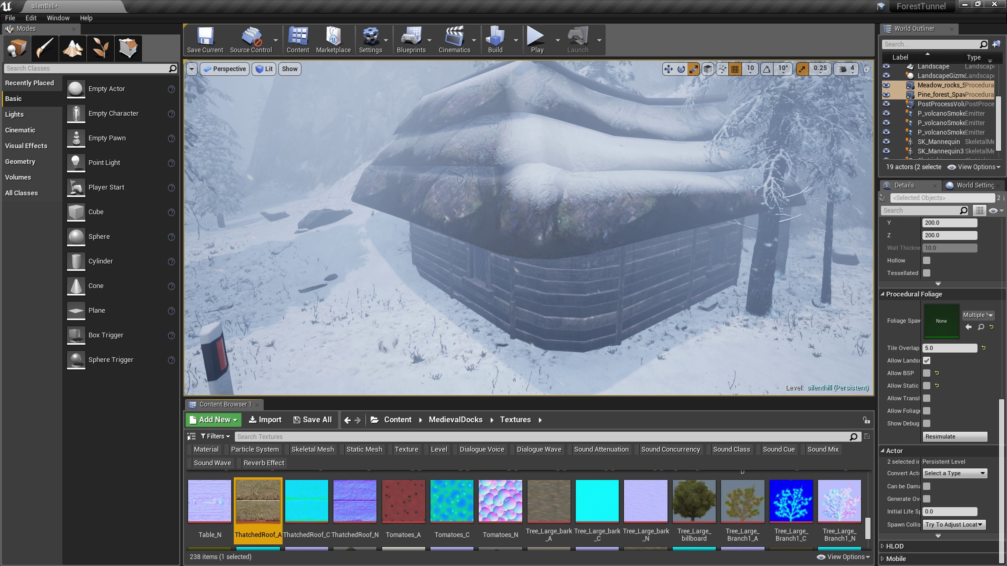
pyautogui.hotkey('alt', 'Tab')
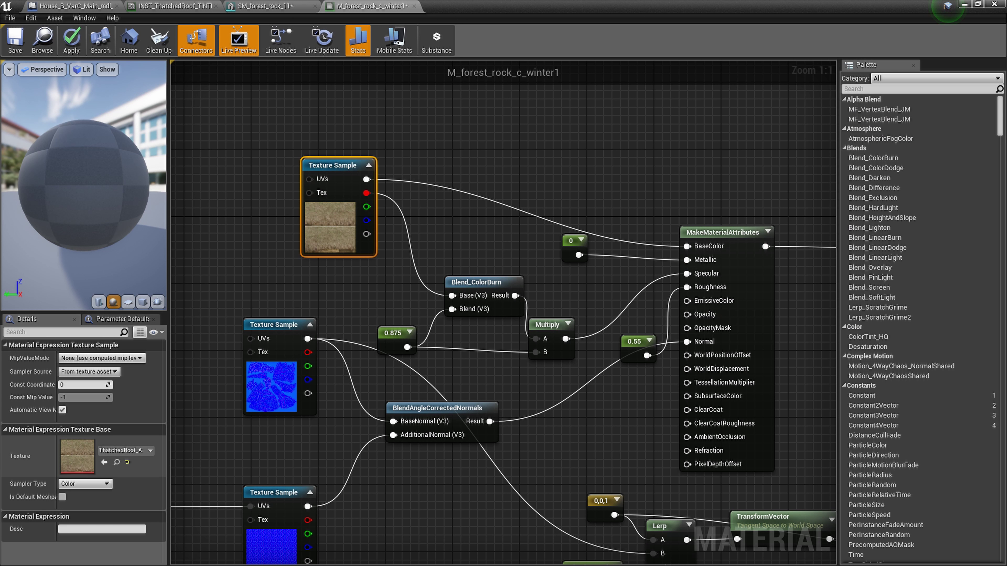
pyautogui.moveTo(265, 1); pyautogui.dragTo(823, 290)
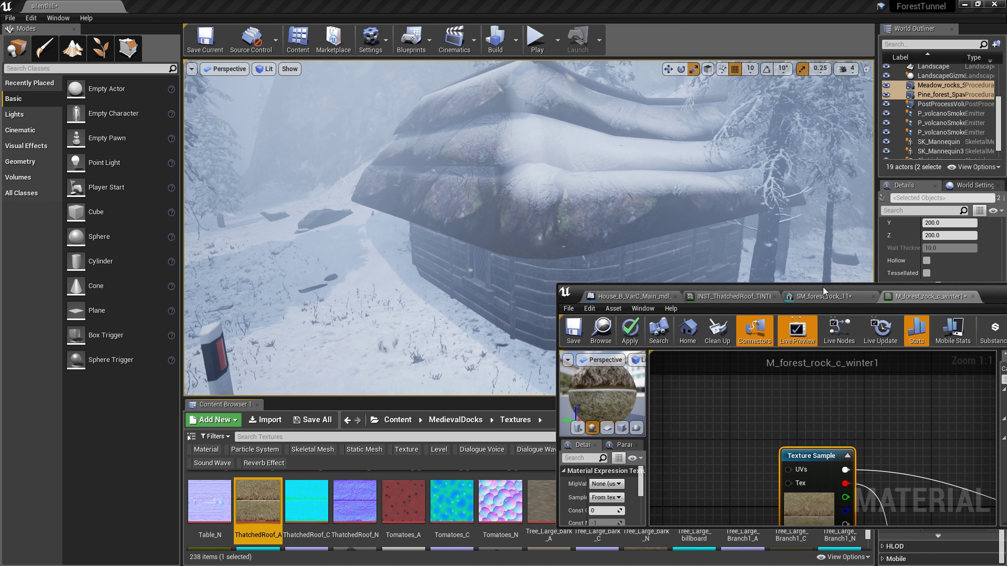
pyautogui.hotkey('alt', 'Tab')
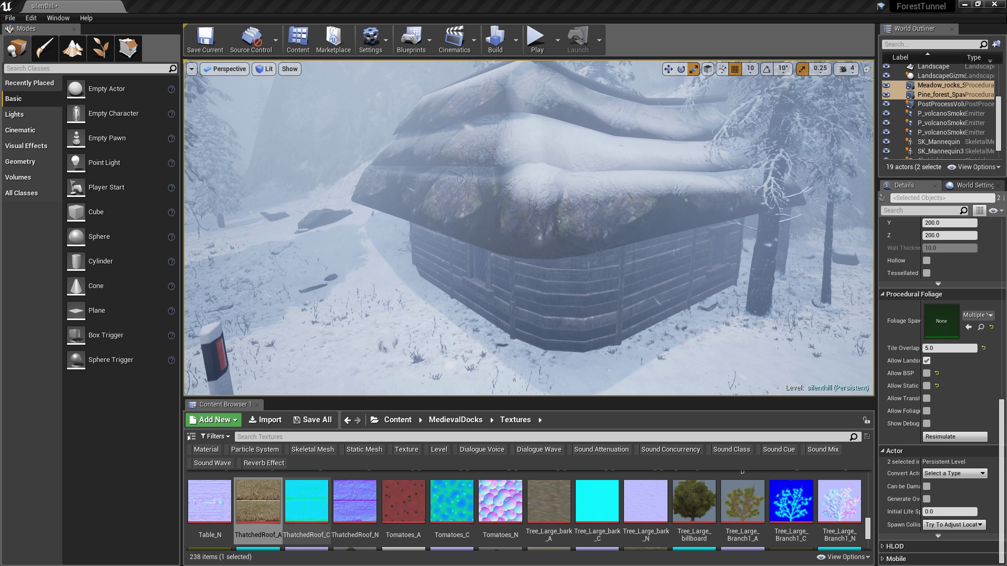
pyautogui.click(355, 501)
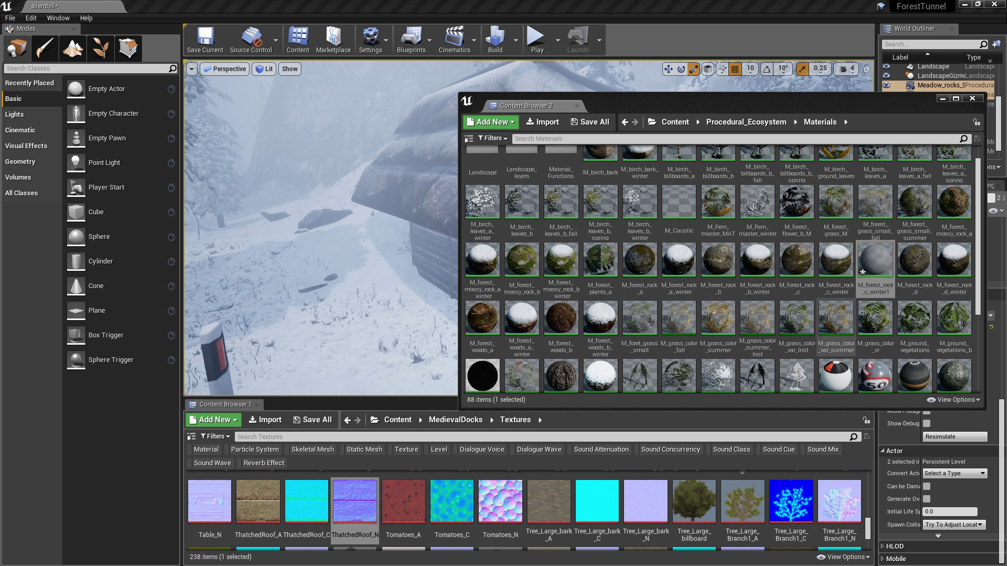
# Select the M_forest_rock_c_winter1 material in Content Browser 2, then hide that browser
pyautogui.click(875, 257)
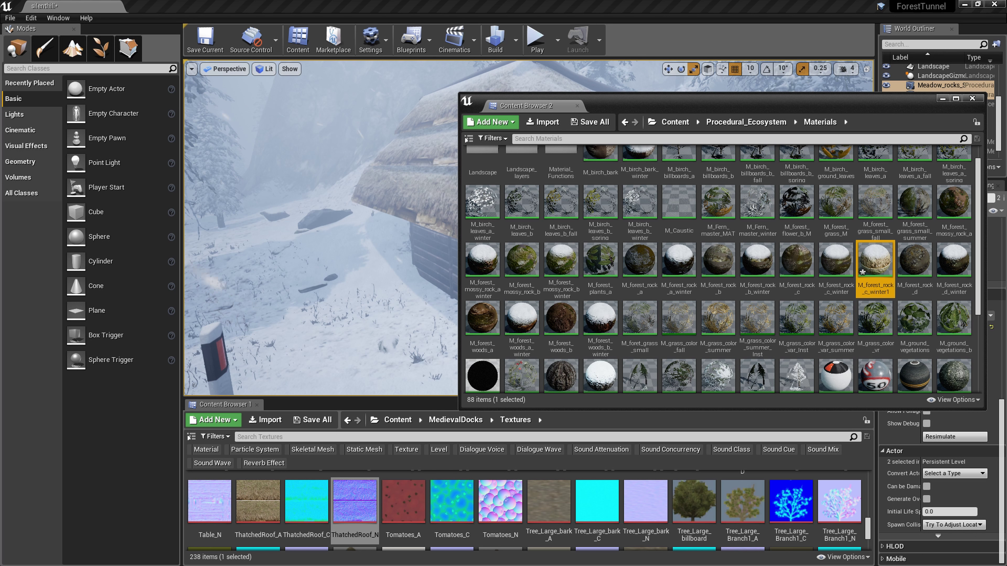
pyautogui.click(943, 98)
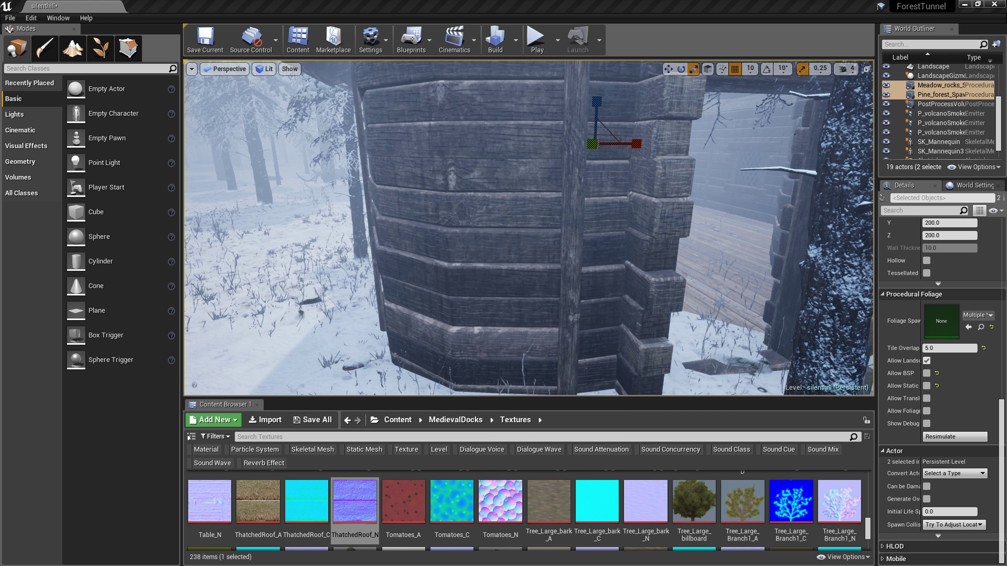
pyautogui.press('s')
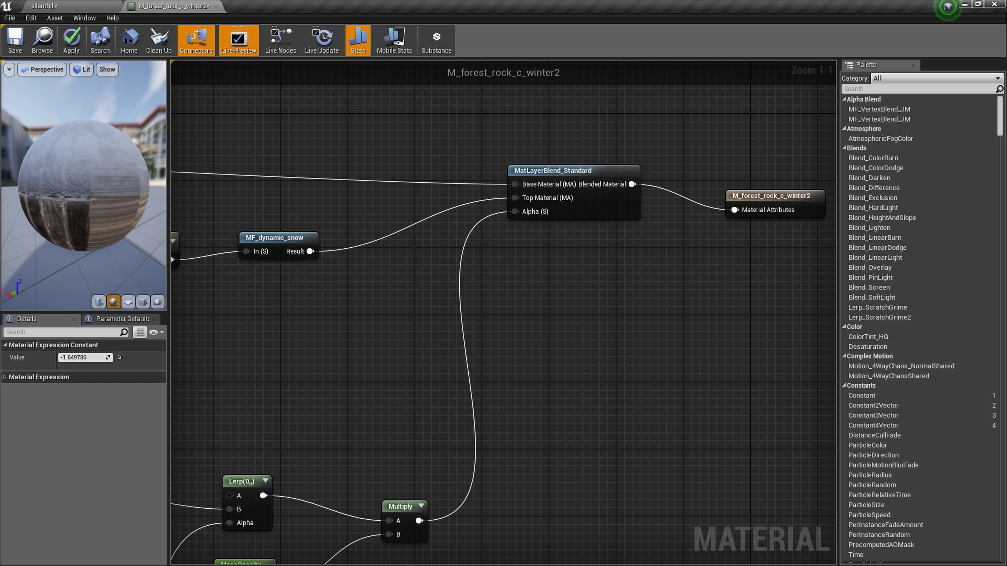
# Pan the M_forest_rock_c_winter2 graph to the output nodes and select the MF_dynamic_snow node
pyautogui.moveTo(510, 391); pyautogui.dragTo(714, 380, button='right')
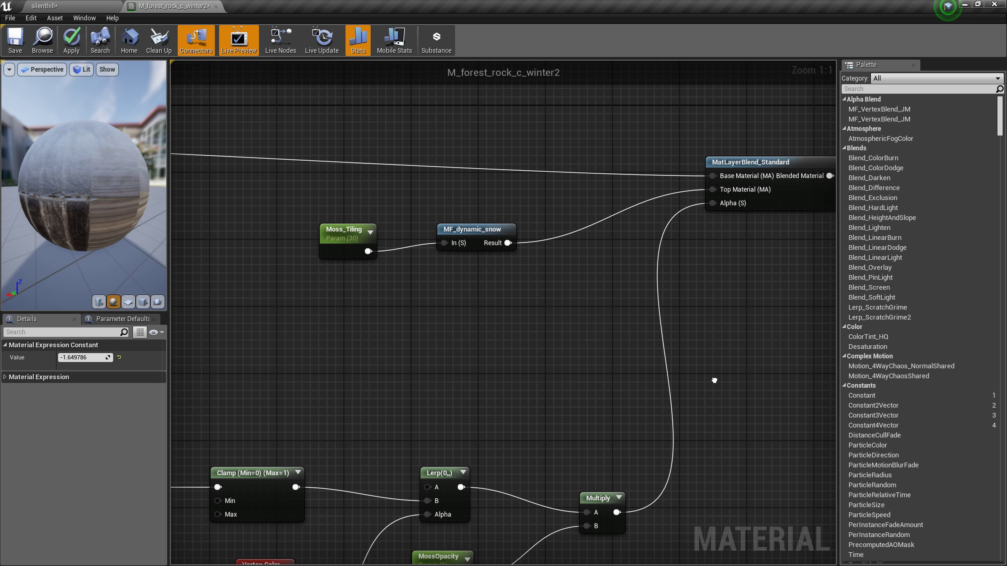
pyautogui.moveTo(714, 381); pyautogui.dragTo(570, 370, button='right')
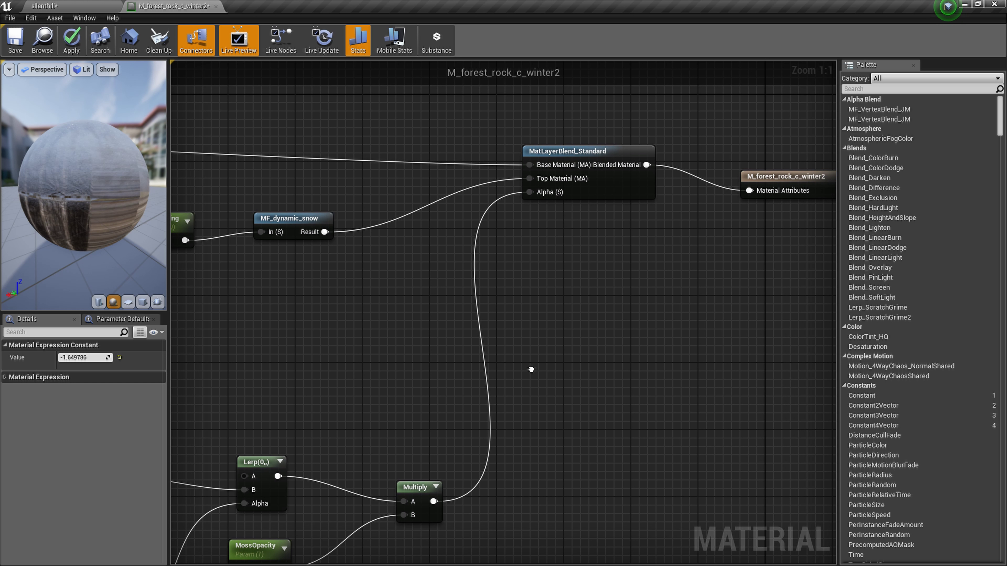
pyautogui.moveTo(570, 370)
pyautogui.mouseDown(button='right')
pyautogui.moveTo(326, 413)
pyautogui.moveTo(485, 442)
pyautogui.mouseUp(button='right')
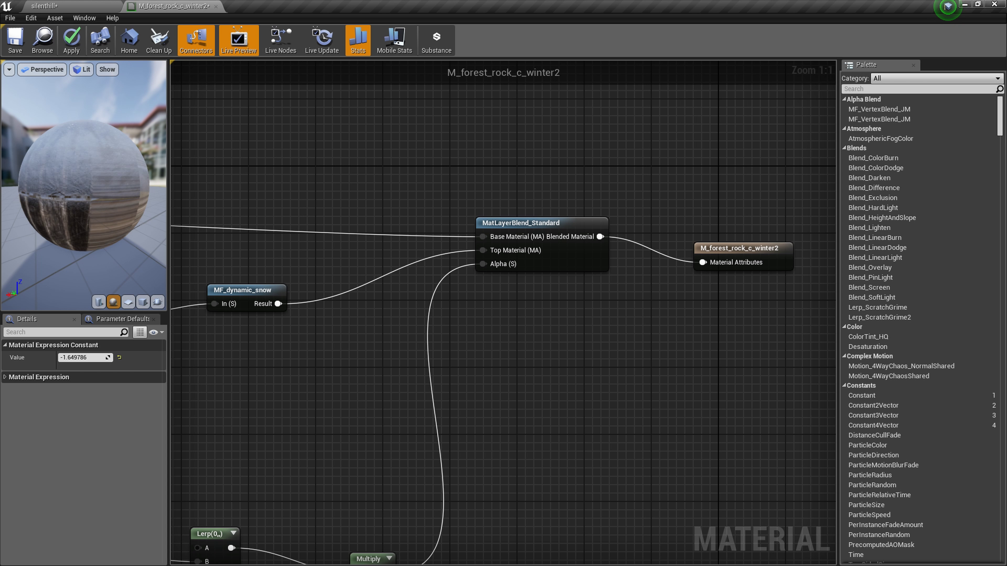
pyautogui.click(243, 293)
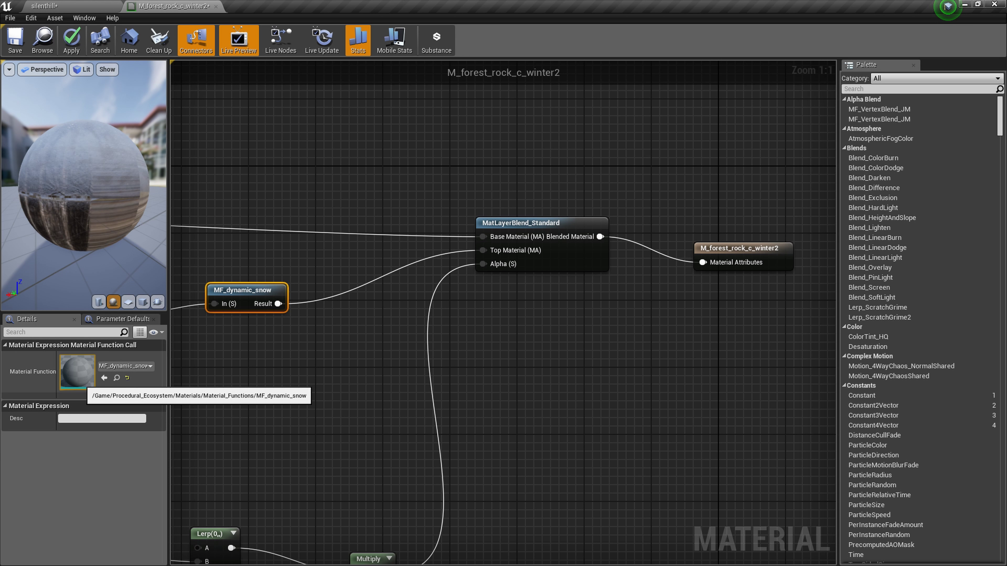
# Open MF_dynamic_snow and inspect its WorldAligned, FuzzyShading, CheapContrast, Clamp and Lerp nodes
pyautogui.doubleClick(78, 375)
pyautogui.scroll(2, 572, 348)
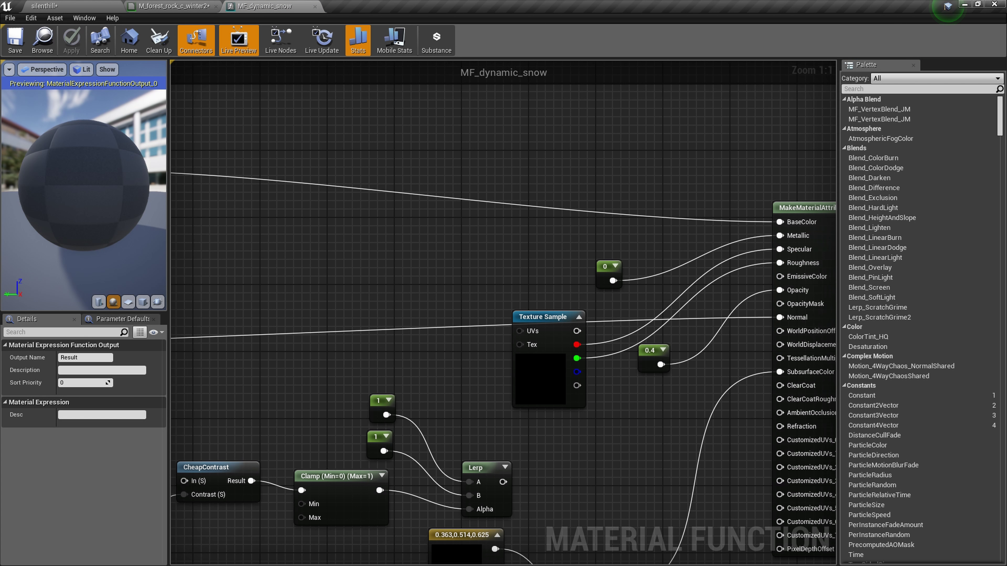
pyautogui.scroll(1, 572, 348)
pyautogui.moveTo(571, 348); pyautogui.dragTo(807, 323, button='right')
pyautogui.scroll(-1, 806, 323)
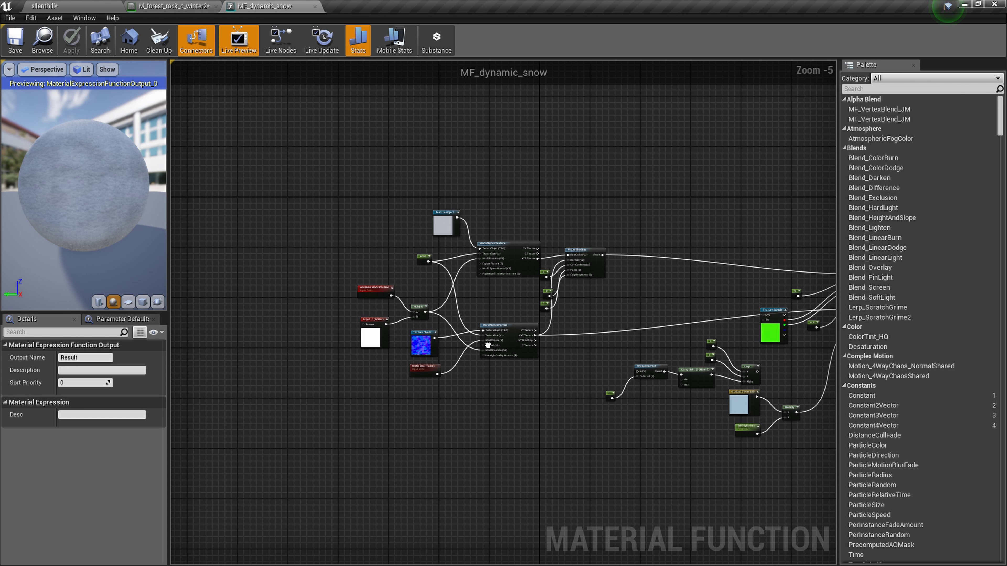
pyautogui.scroll(2, 491, 378)
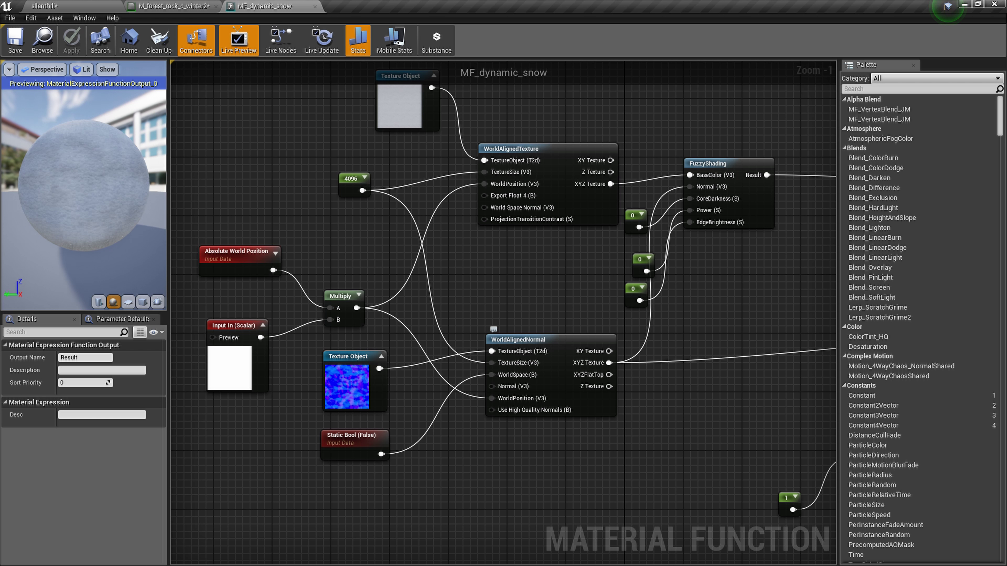
pyautogui.moveTo(525, 329)
pyautogui.mouseDown(button='right')
pyautogui.moveTo(373, 307)
pyautogui.moveTo(342, 374)
pyautogui.mouseUp(button='right')
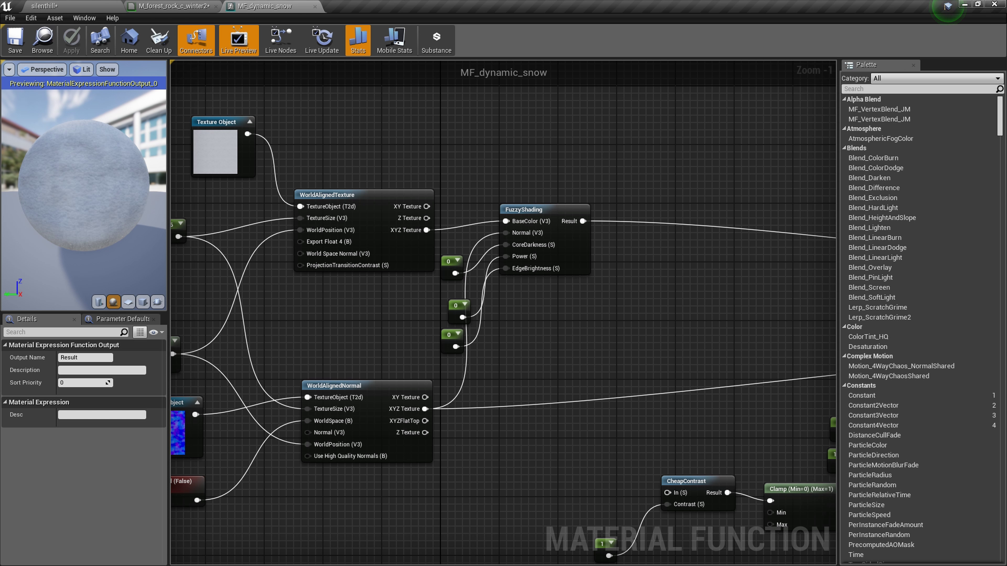
pyautogui.moveTo(596, 370); pyautogui.dragTo(296, 205, button='right')
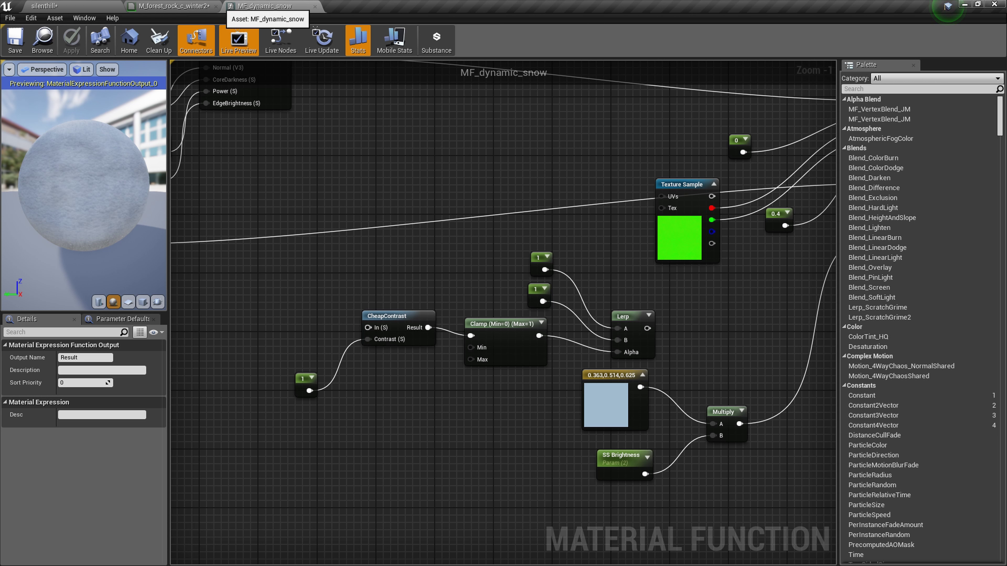
# Close the M_forest_rock_c_winter2 and MF_dynamic_snow editors without applying changes
pyautogui.click(215, 6)
pyautogui.click(578, 329)
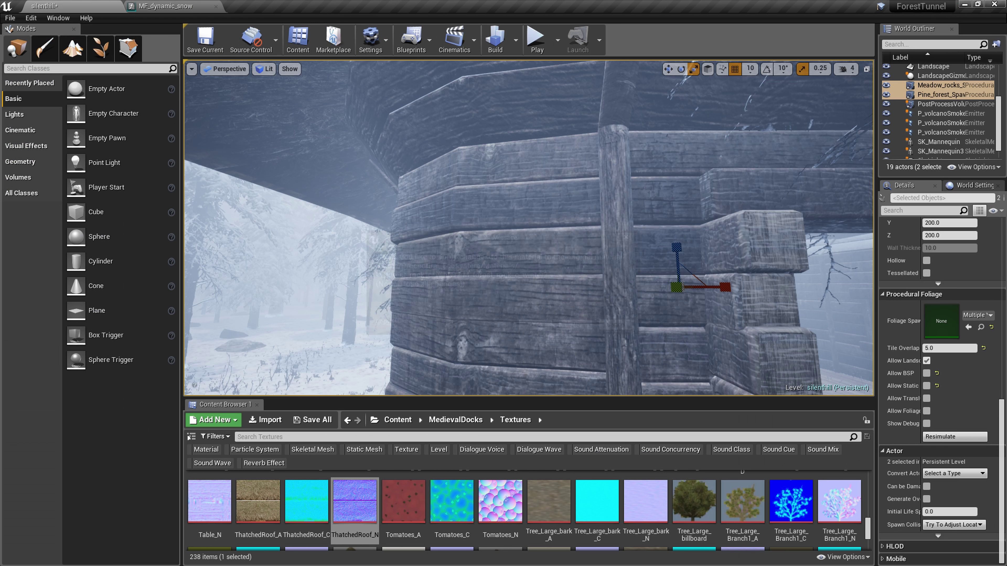
pyautogui.click(215, 6)
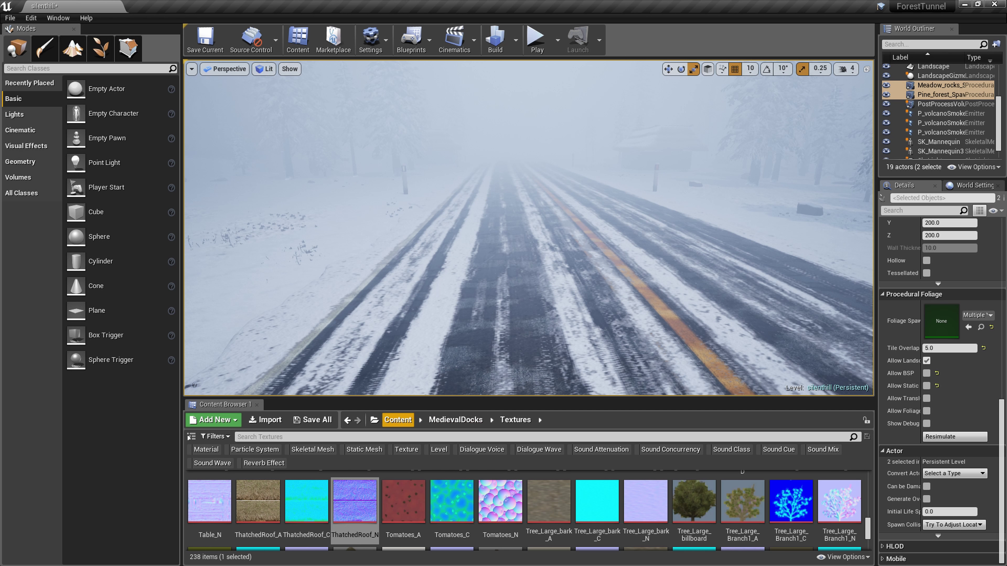
# From the top-level Content folder, filter to particle systems and search 'snow'
pyautogui.click(397, 419)
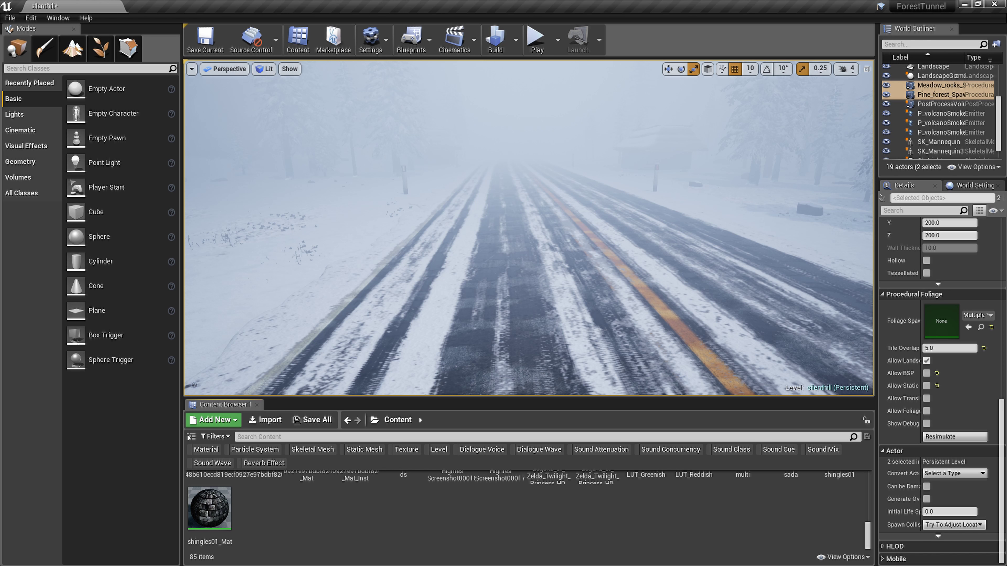
pyautogui.click(254, 449)
pyautogui.moveTo(527, 398); pyautogui.dragTo(527, 247)
pyautogui.scroll(-5, 527, 436)
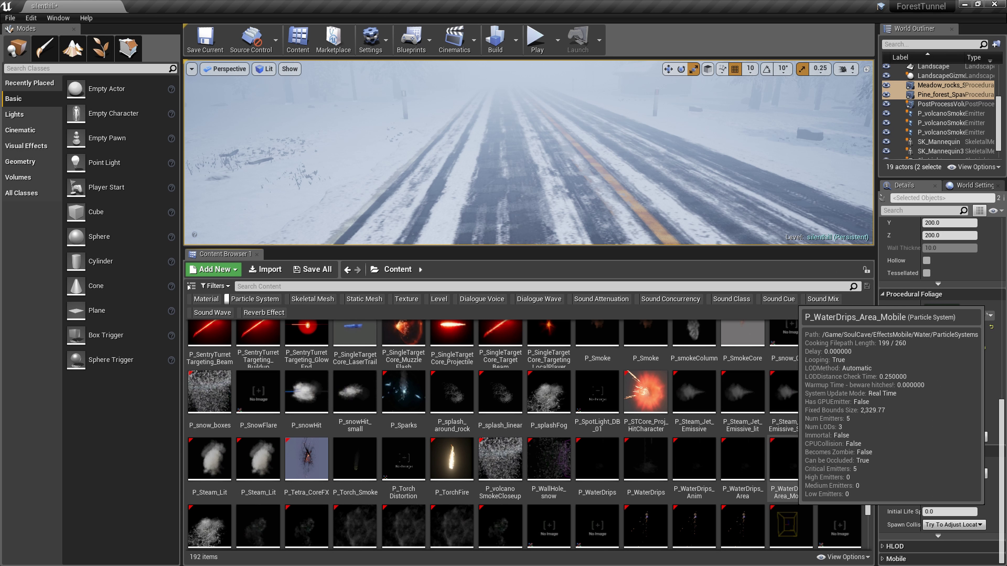
pyautogui.write('snow')
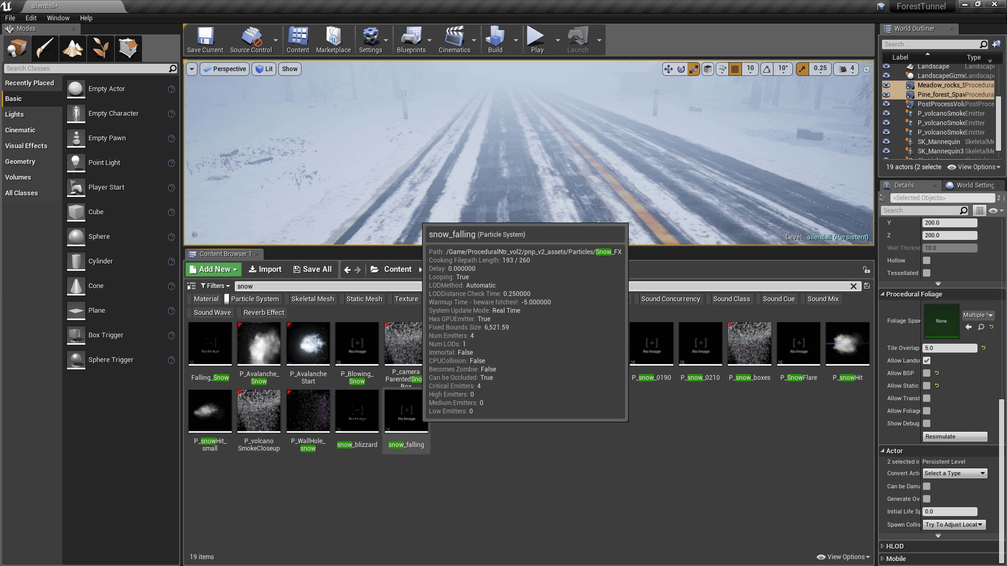
# Drop a snow_falling emitter onto the road, focus on it, and inspect the particle system
pyautogui.moveTo(406, 413); pyautogui.dragTo(588, 191)
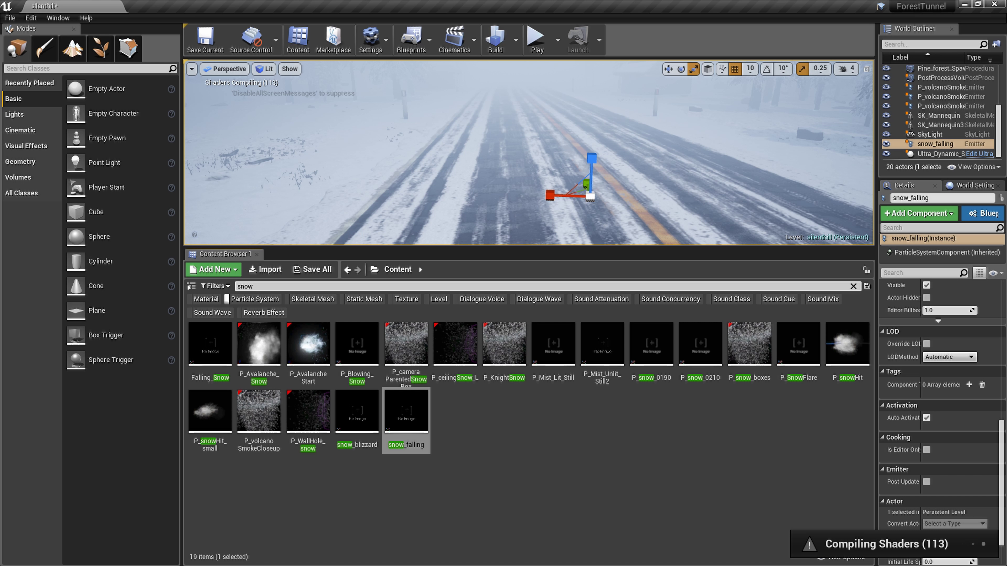
pyautogui.moveTo(516, 159); pyautogui.dragTo(673, 166, button='right')
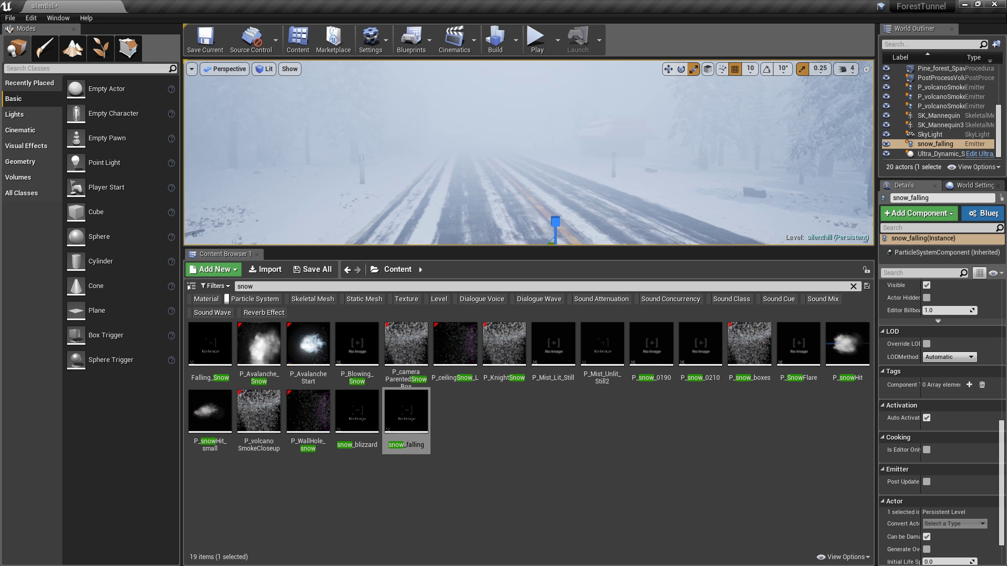
pyautogui.press('f')
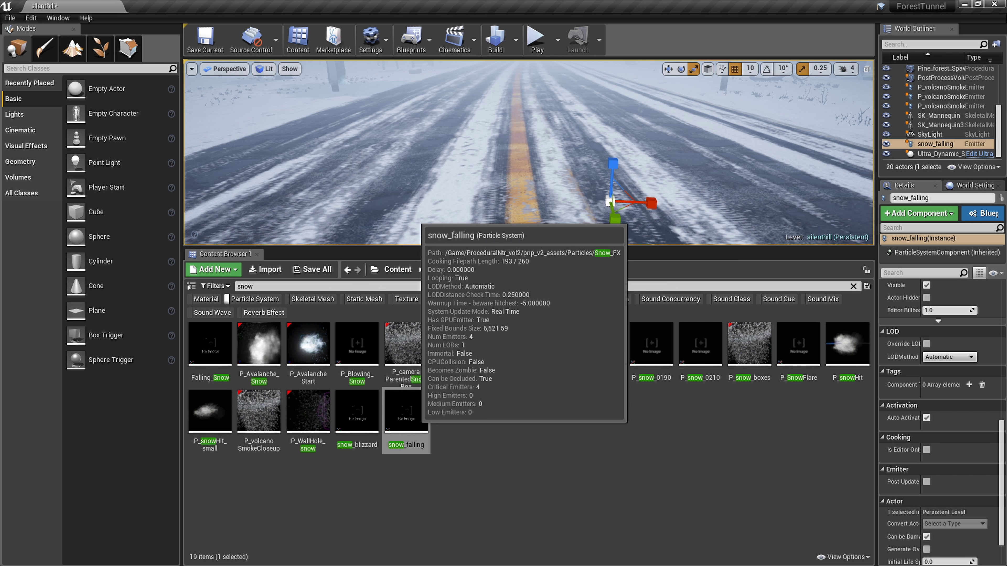
pyautogui.doubleClick(406, 411)
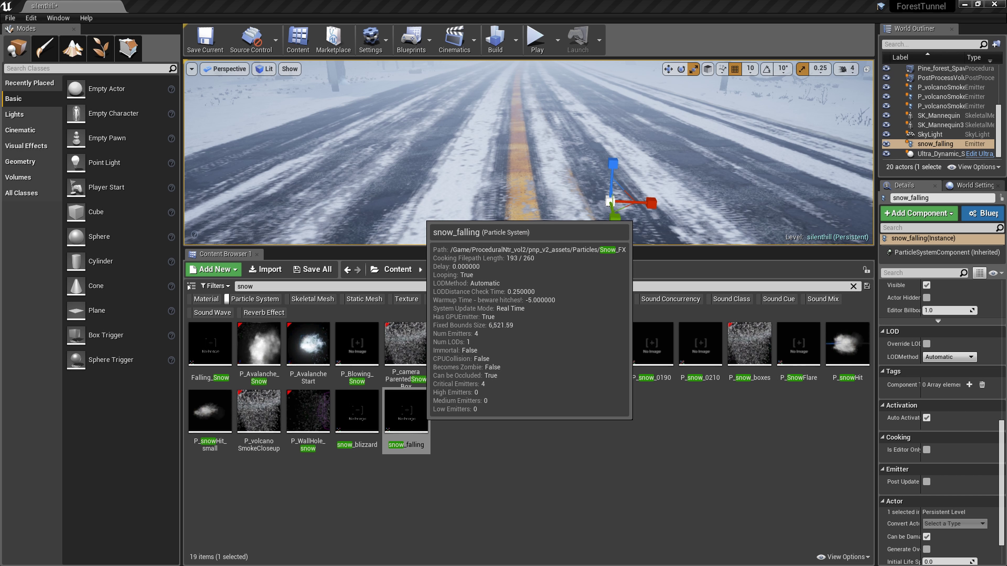
pyautogui.click(357, 412)
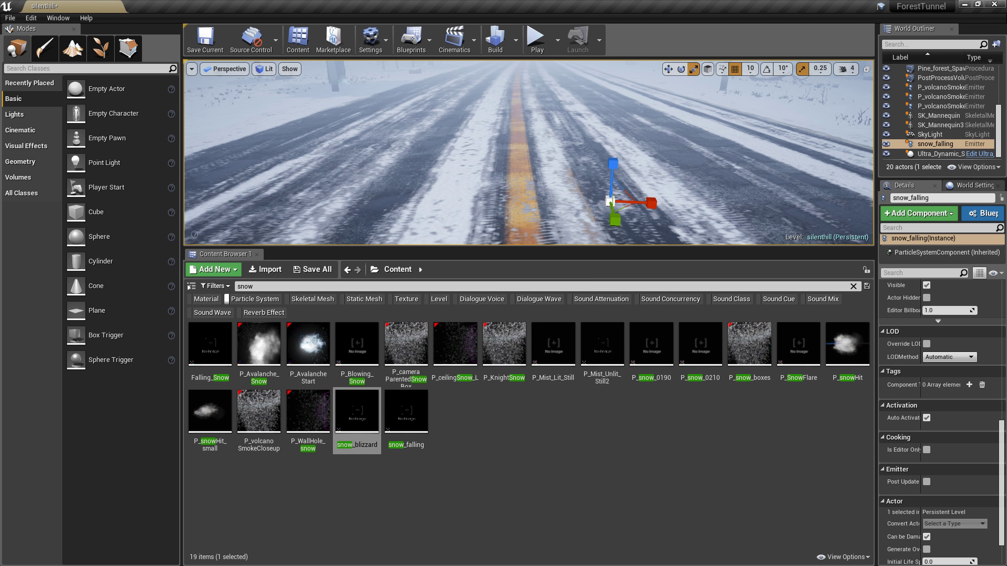
# Drop a snow_blizzard emitter in the road's centre and preview it full-screen, deselected
pyautogui.moveTo(357, 412); pyautogui.dragTo(531, 166)
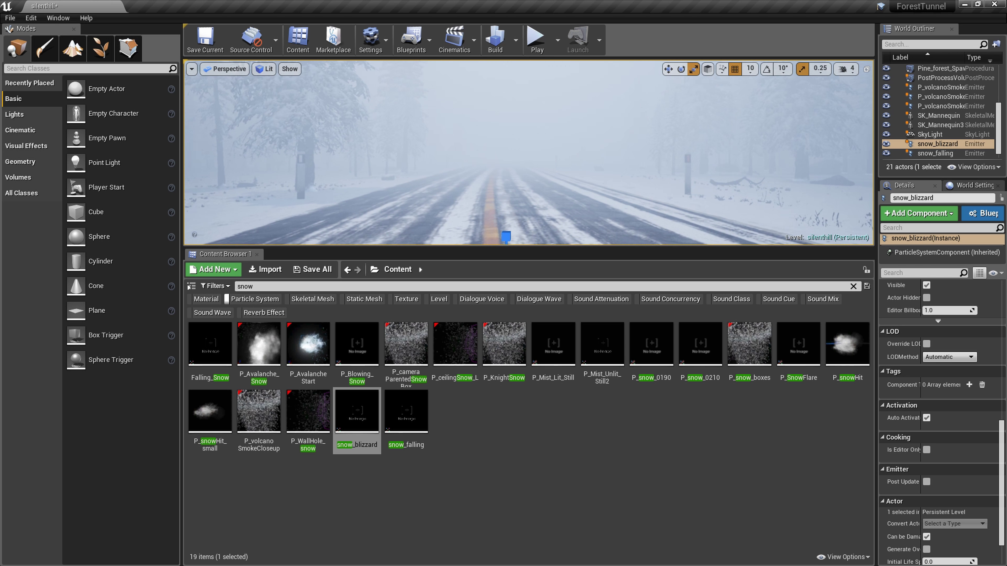
pyautogui.moveTo(531, 167); pyautogui.dragTo(610, 147, button='right')
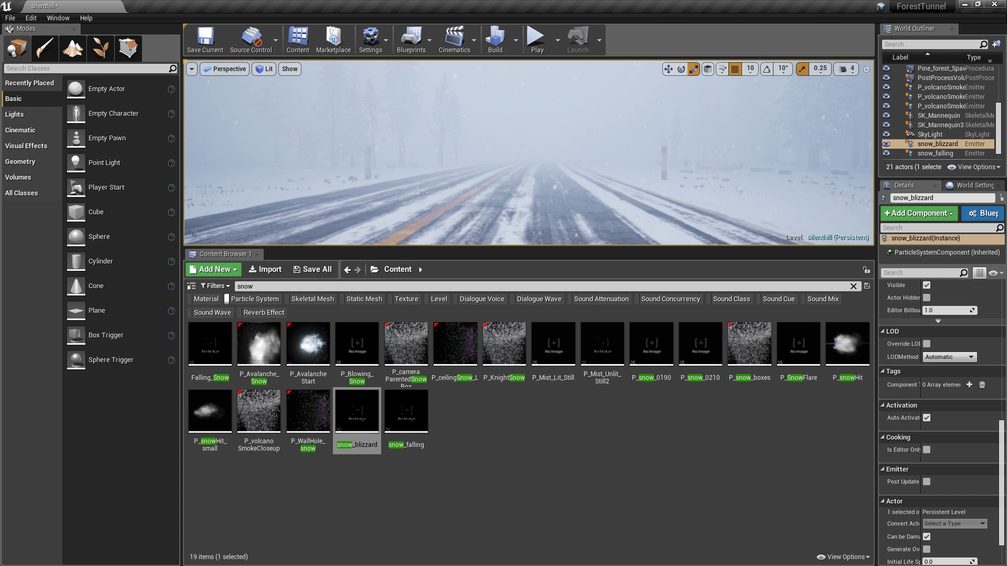
pyautogui.press('F11')
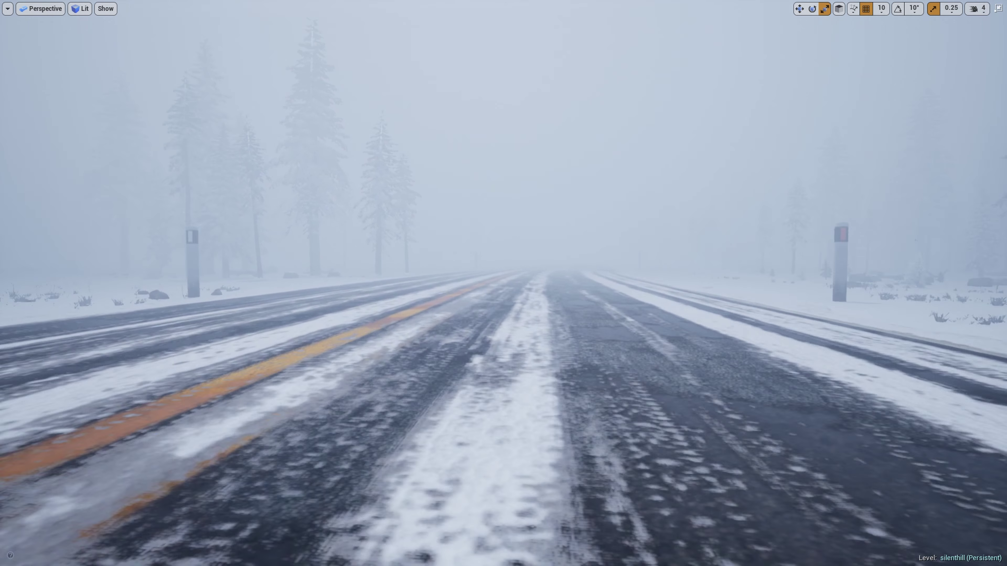
pyautogui.moveTo(610, 147)
pyautogui.mouseDown(button='right')
pyautogui.moveTo(503, 222)
pyautogui.moveTo(468, 186)
pyautogui.mouseUp(button='right')
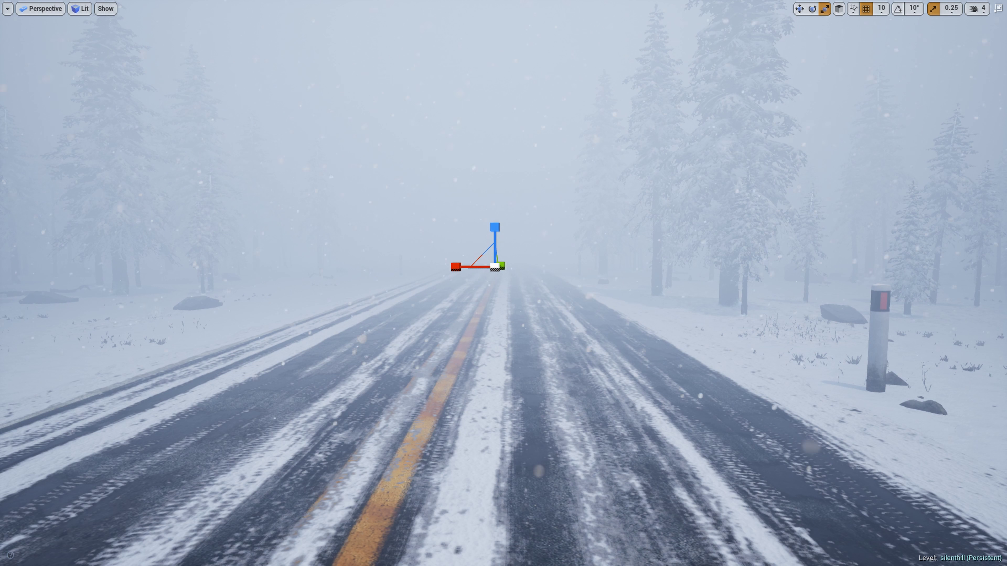
pyautogui.press('Escape')
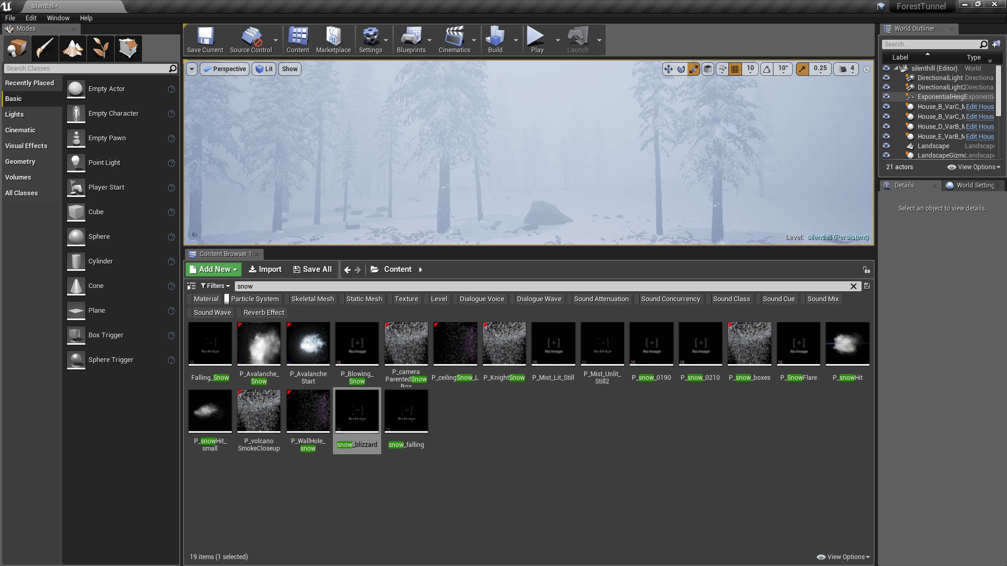
# Select ExponentialHeightFog to show its settings, then view the level full-screen
pyautogui.click(947, 97)
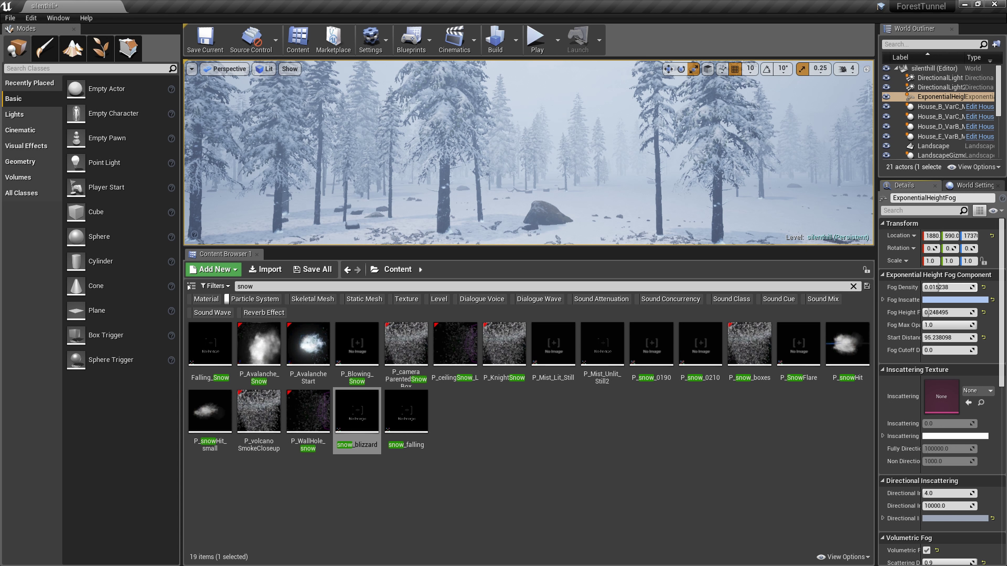
pyautogui.press('F11')
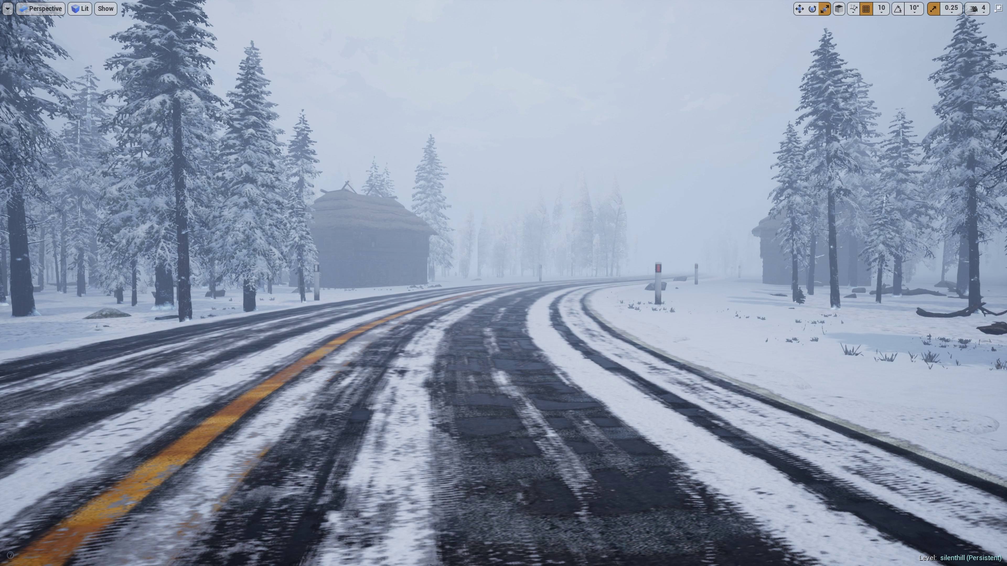
# Place three more snow_blizzard emitters along the curving road, then preview it full-screen
pyautogui.press('F11')
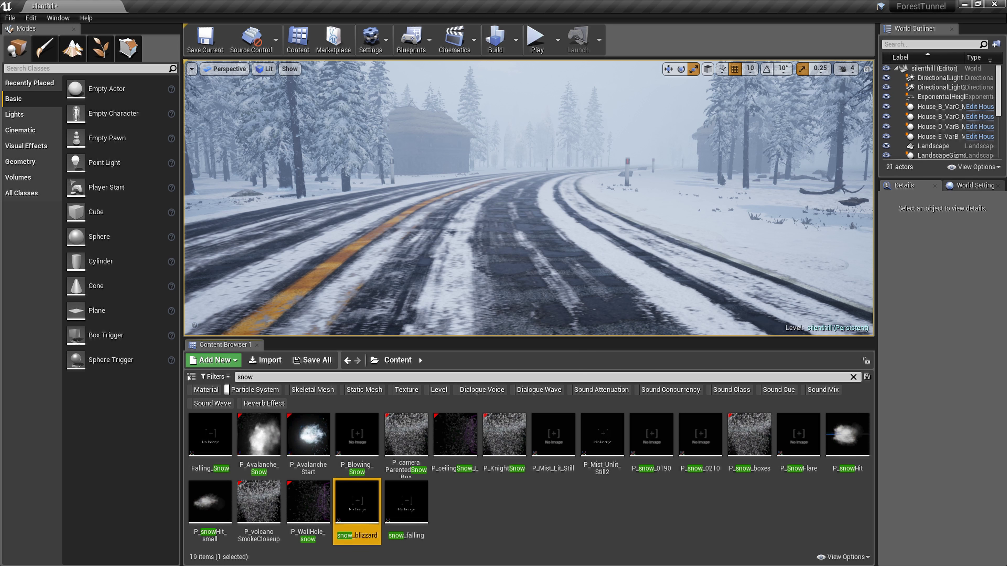
pyautogui.moveTo(357, 511); pyautogui.dragTo(479, 270)
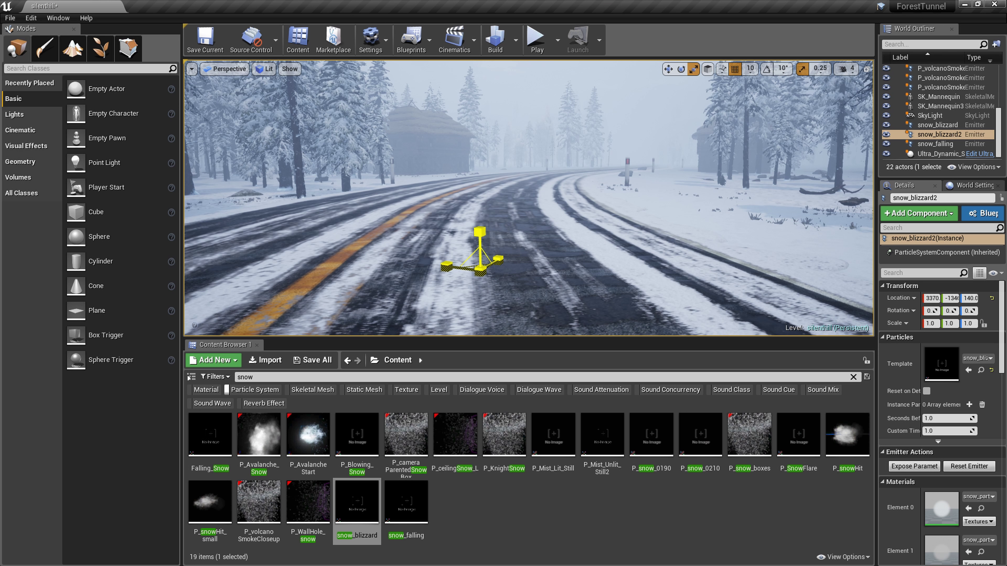
pyautogui.press('Escape')
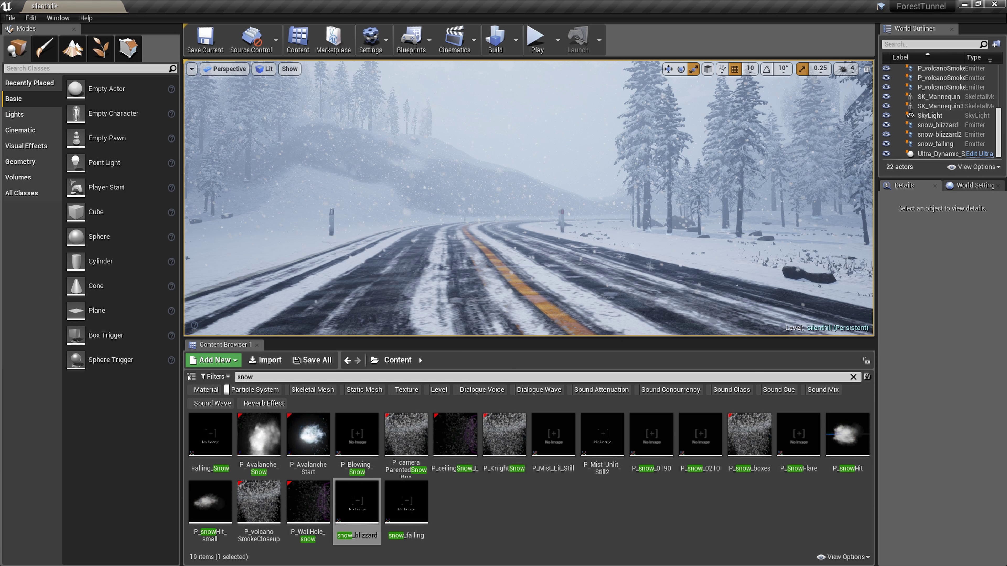
pyautogui.moveTo(357, 504); pyautogui.dragTo(539, 232)
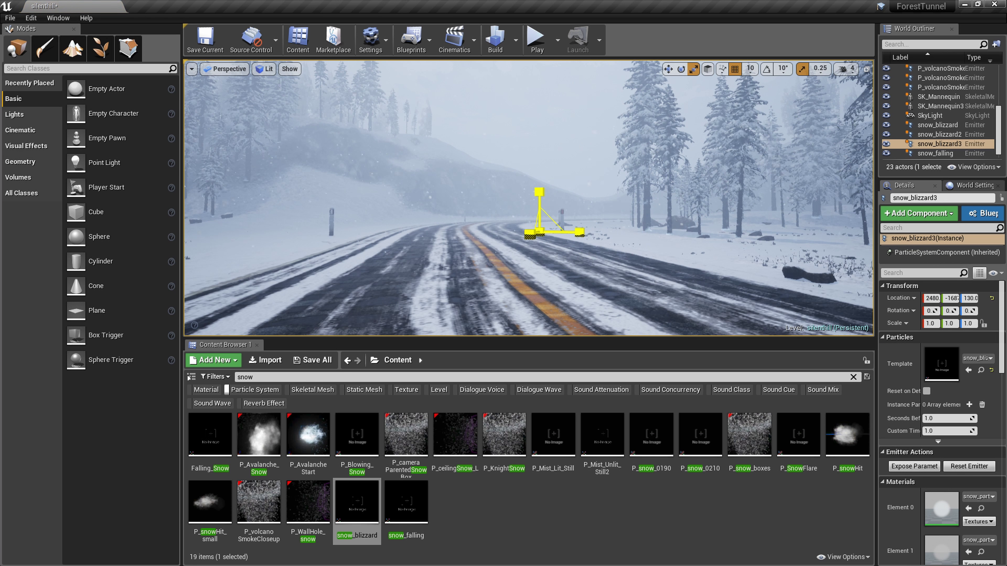
pyautogui.press('Escape')
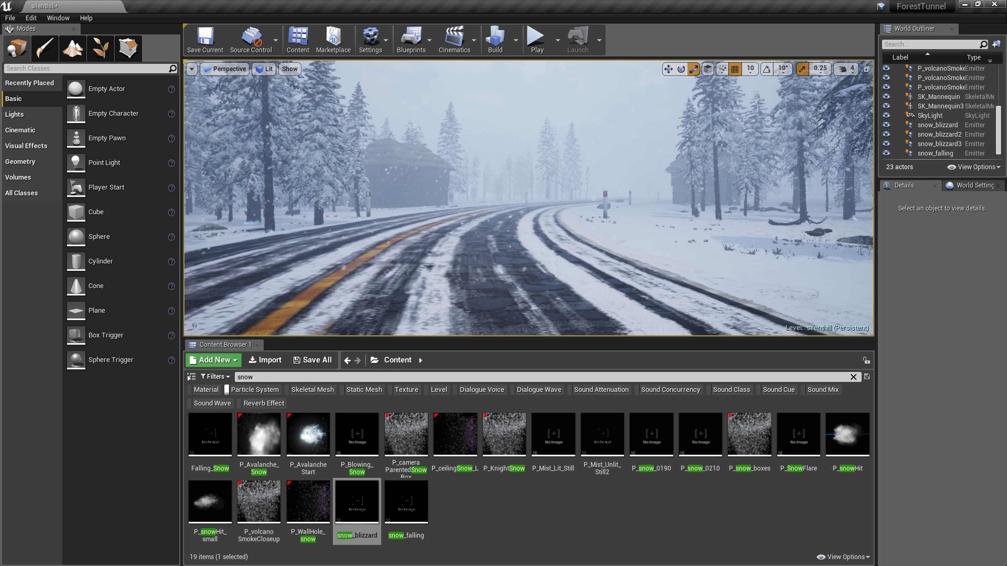
pyautogui.moveTo(357, 504); pyautogui.dragTo(517, 205)
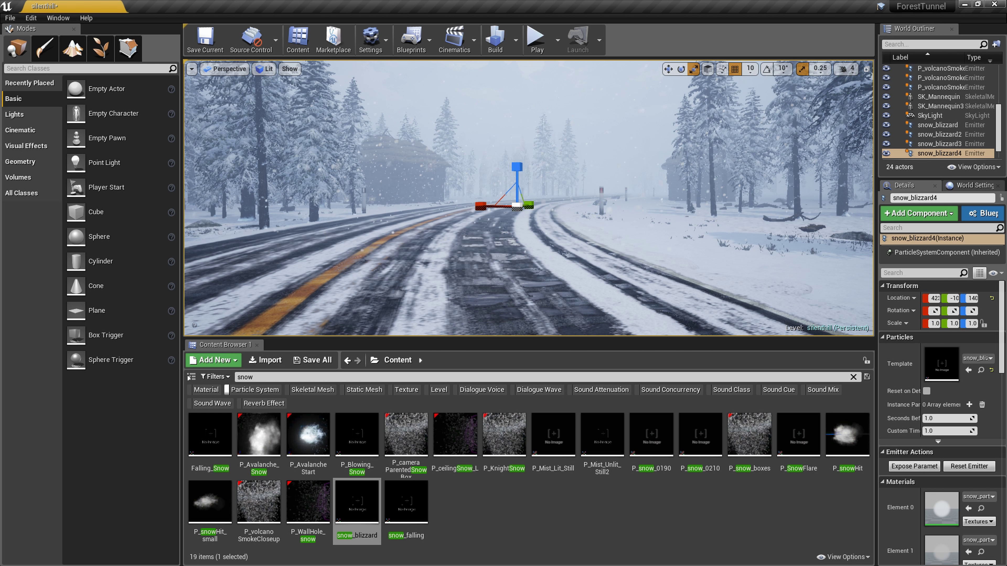
pyautogui.press('Escape')
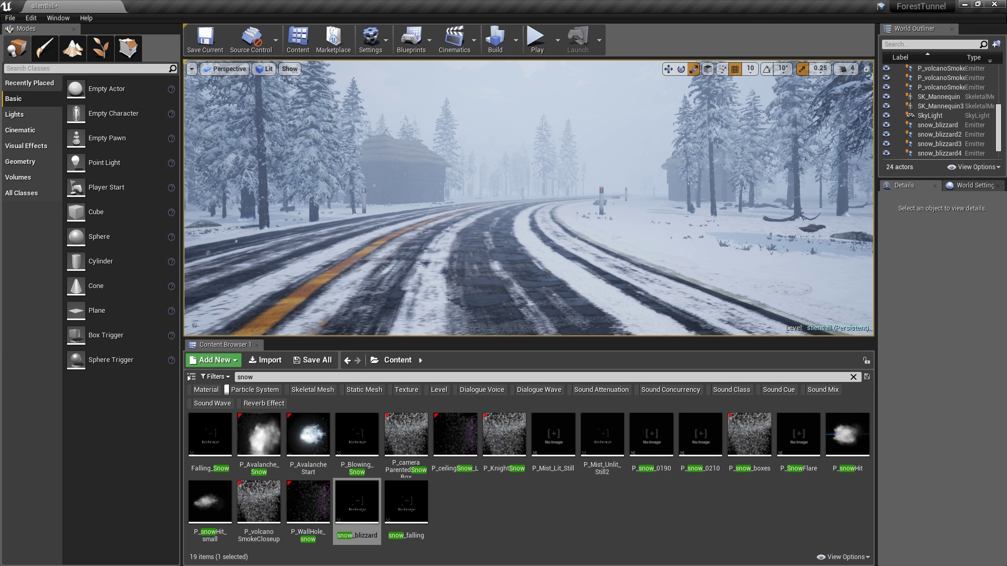
pyautogui.press('F11')
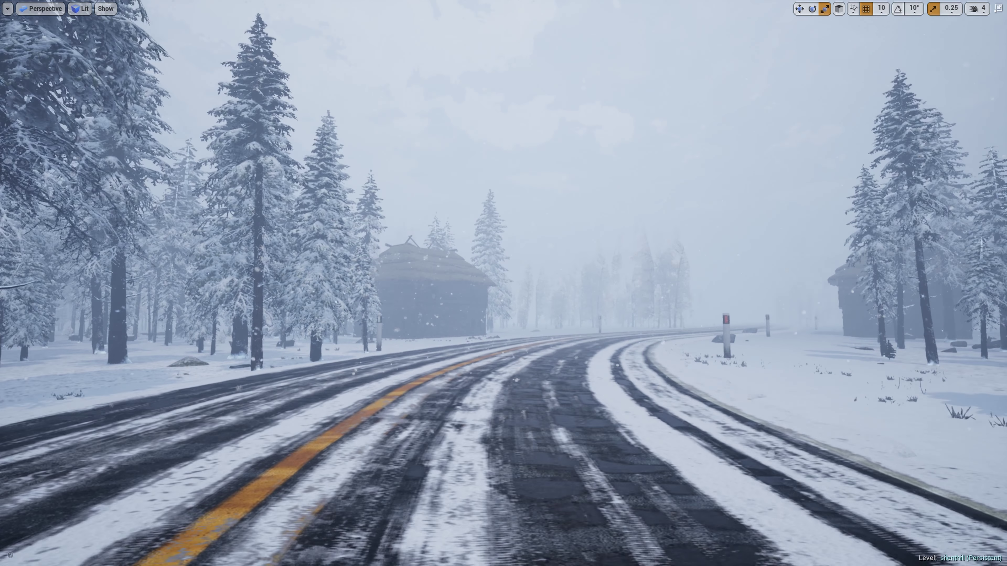